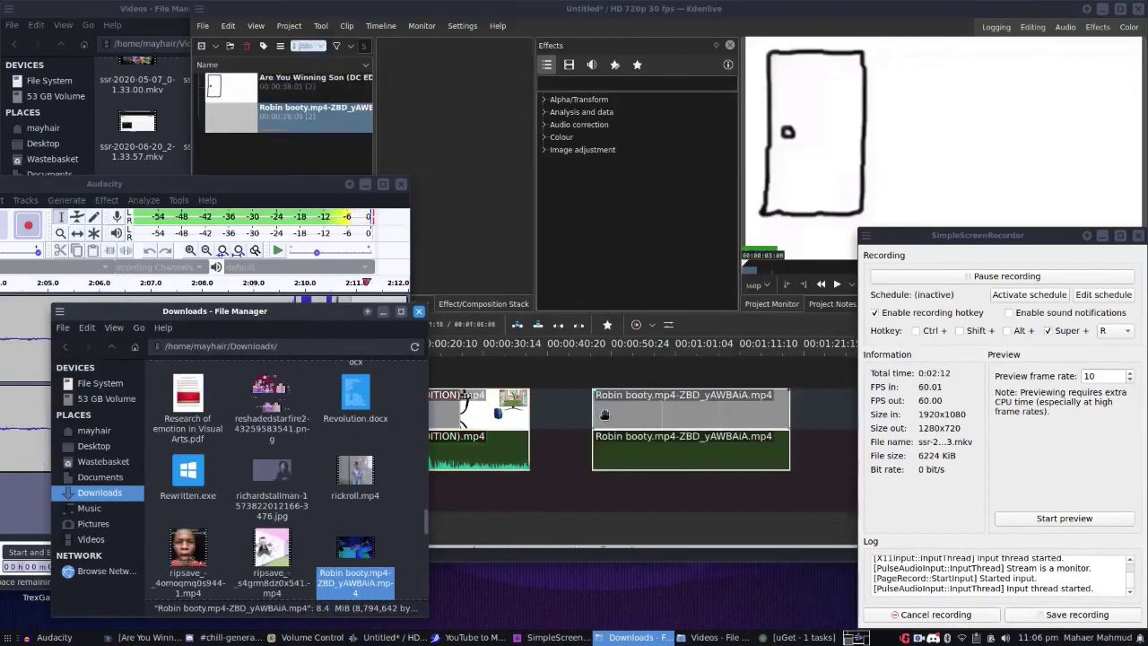
- Preview the downloaded Robin booty video full screen in the Celluloid media player and close the player
{"action": "left_click_drag", "start_coordinate": [617, 359], "coordinate": [580, 357]}
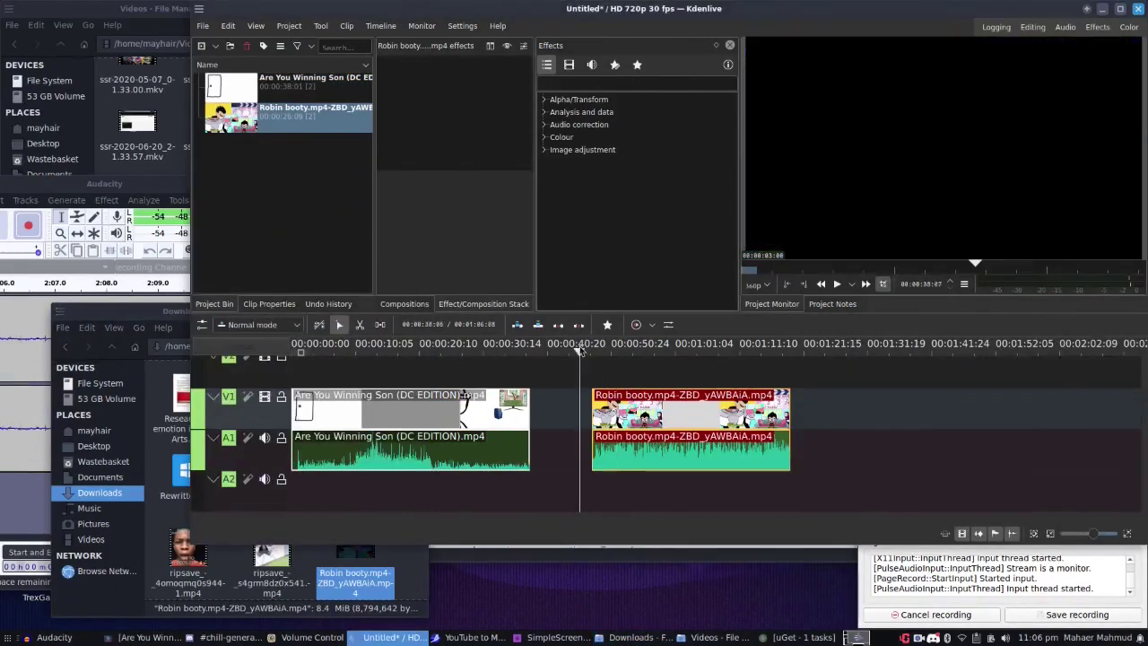
{"action": "left_click", "coordinate": [377, 589]}
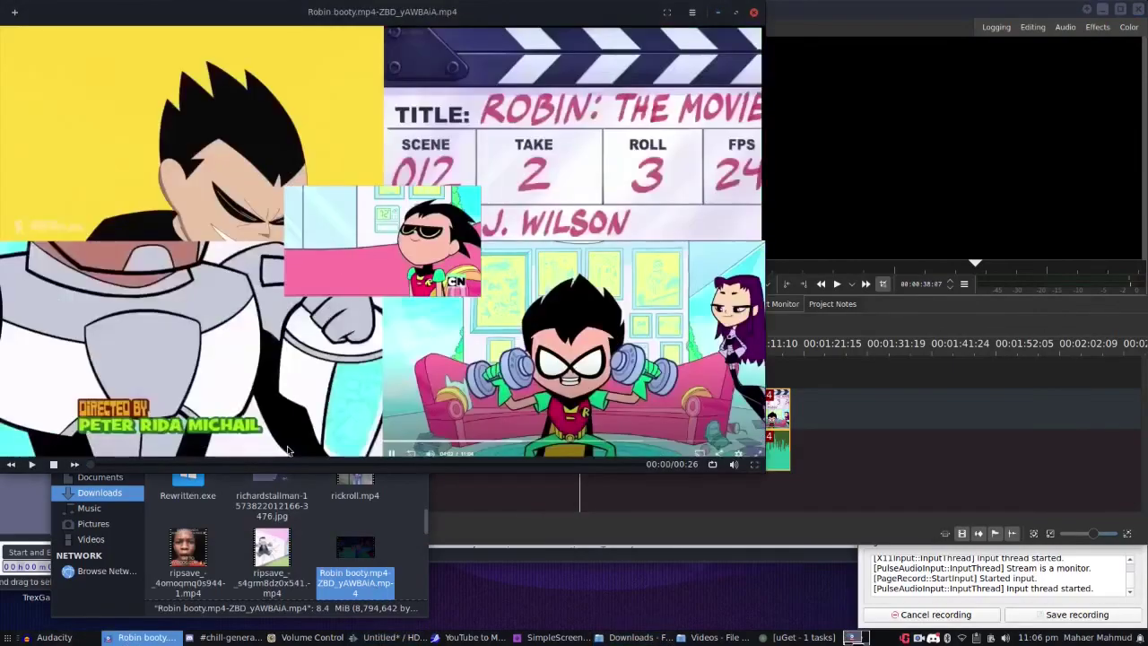
{"action": "double_click", "coordinate": [288, 450]}
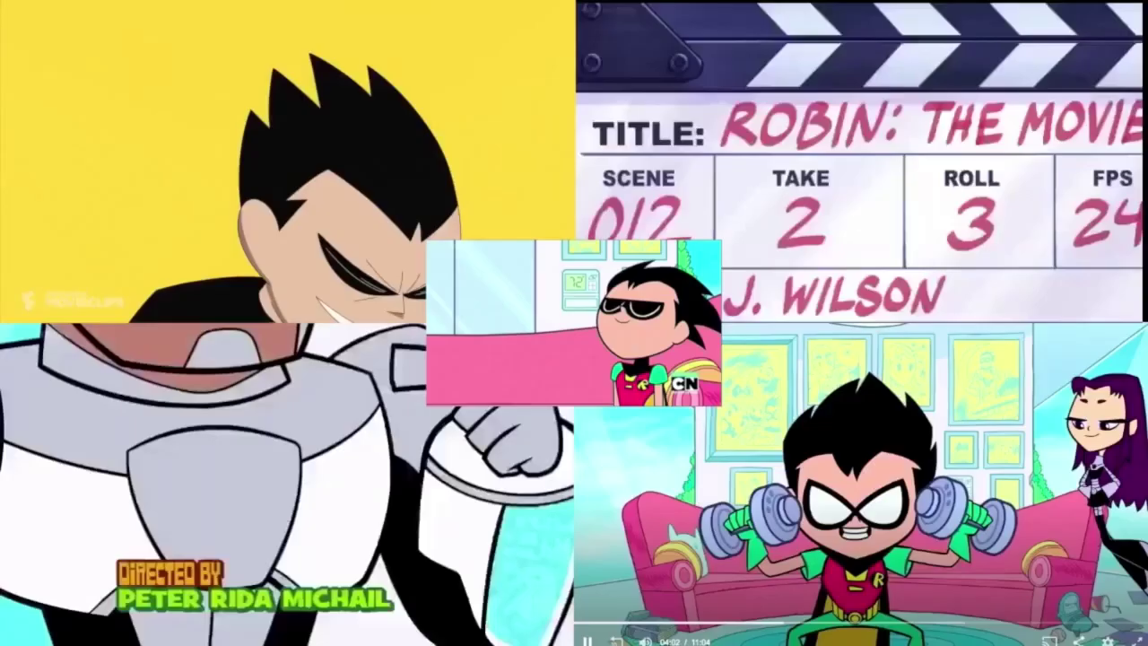
{"action": "mouse_move", "coordinate": [443, 382]}
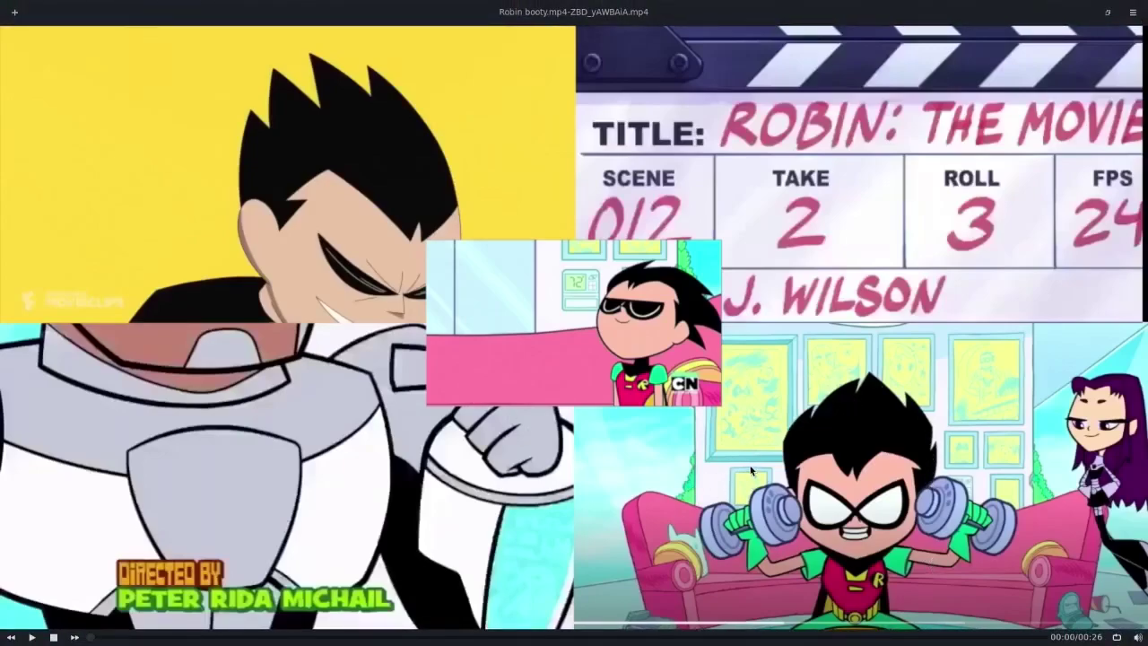
{"action": "left_click", "coordinate": [681, 451]}
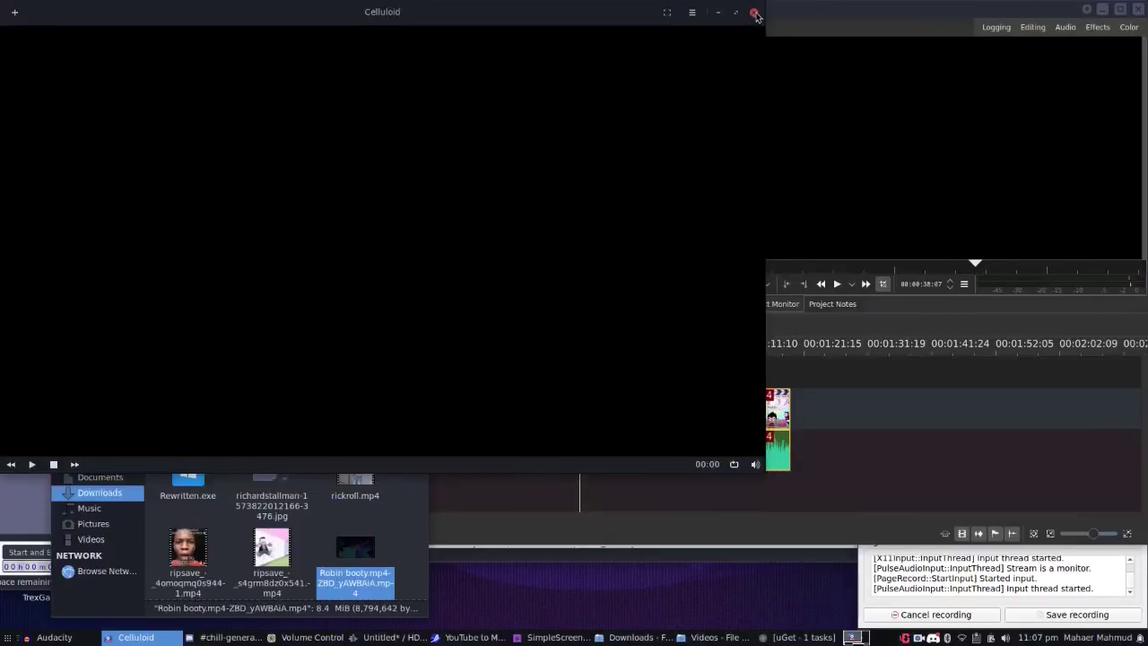
{"action": "left_click", "coordinate": [754, 14]}
- Place the Robin booty clip on track V2 above the Are You Winning Son clip, starting at about 00:00:02:14
{"action": "left_click_drag", "start_coordinate": [677, 413], "coordinate": [615, 406]}
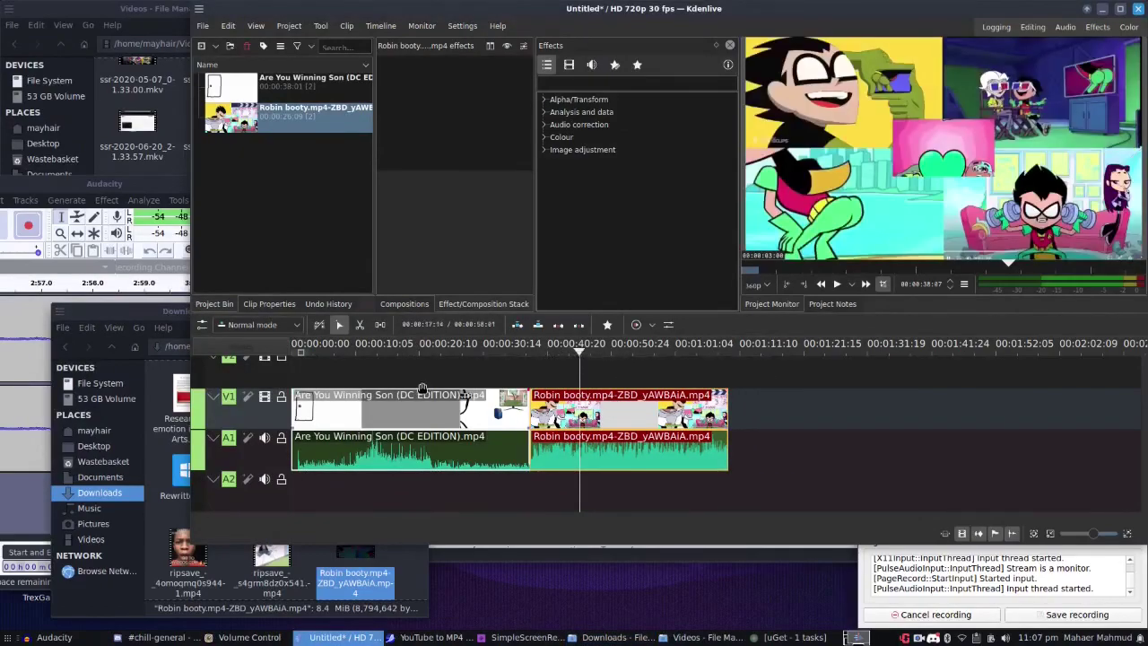
{"action": "left_click_drag", "start_coordinate": [359, 349], "coordinate": [305, 350]}
{"action": "left_click_drag", "start_coordinate": [1103, 536], "coordinate": [1107, 538]}
{"action": "left_click_drag", "start_coordinate": [551, 363], "coordinate": [520, 371]}
{"action": "mouse_move", "coordinate": [1109, 541]}
{"action": "left_mouse_down"}
{"action": "mouse_move", "coordinate": [1092, 539]}
{"action": "mouse_move", "coordinate": [1102, 539]}
{"action": "left_mouse_up"}
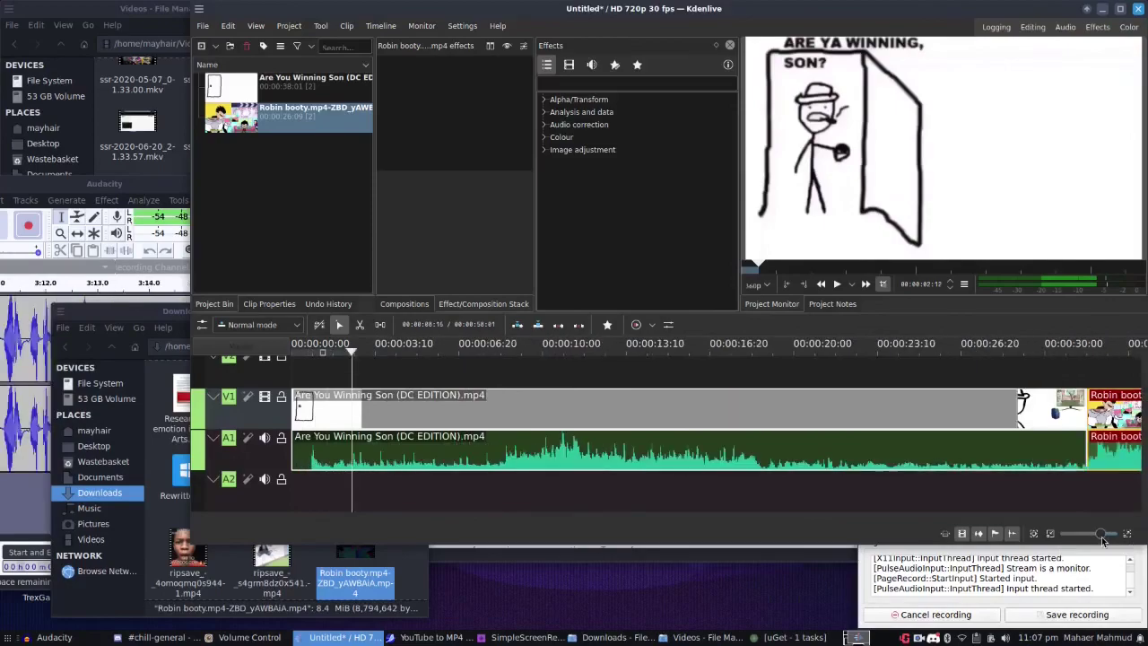
{"action": "left_click_drag", "start_coordinate": [1112, 408], "coordinate": [378, 393]}
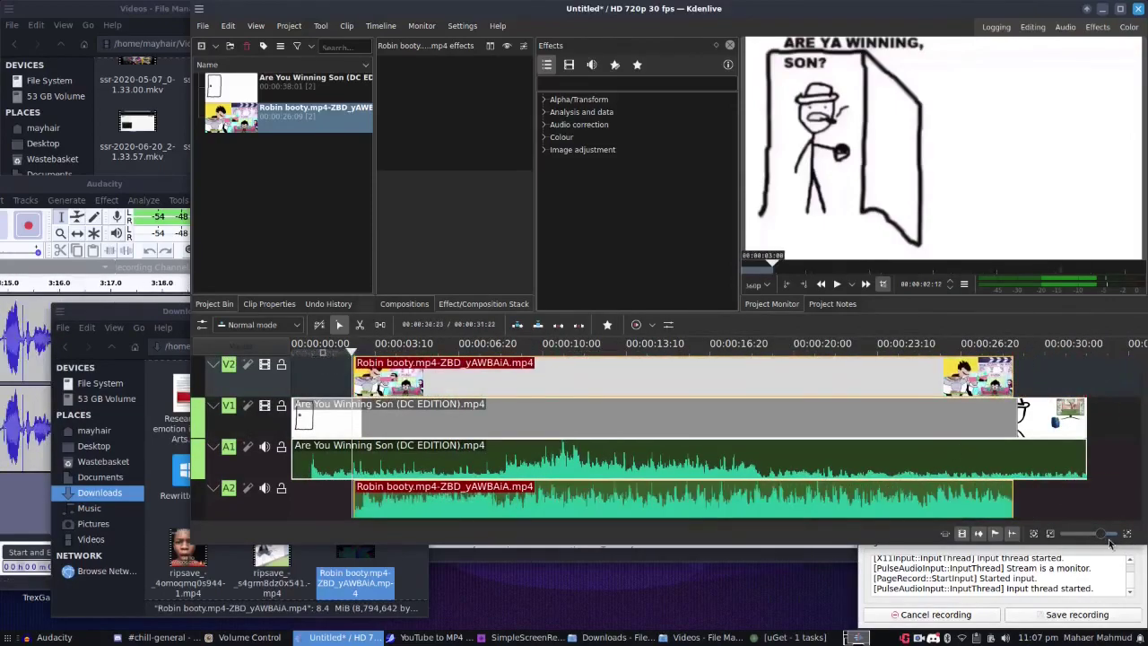
- Examine the start of the V2 clip frame by frame against the underlying clip
{"action": "left_click_drag", "start_coordinate": [1112, 538], "coordinate": [1119, 536]}
{"action": "left_click", "coordinate": [749, 373]}
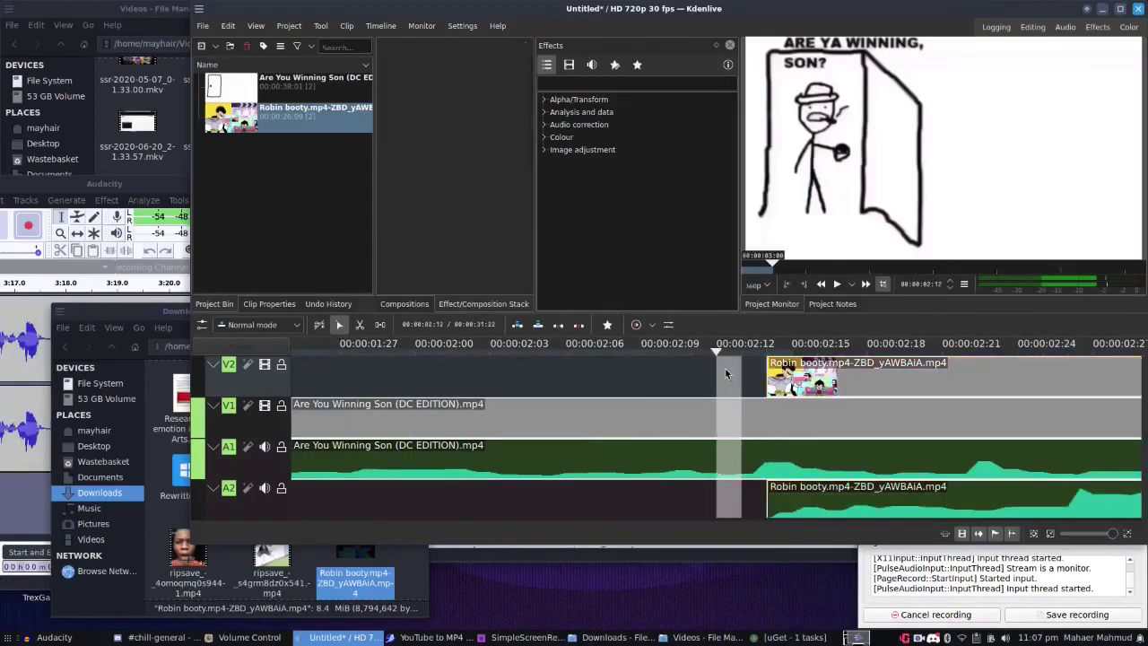
{"action": "left_click", "coordinate": [770, 367]}
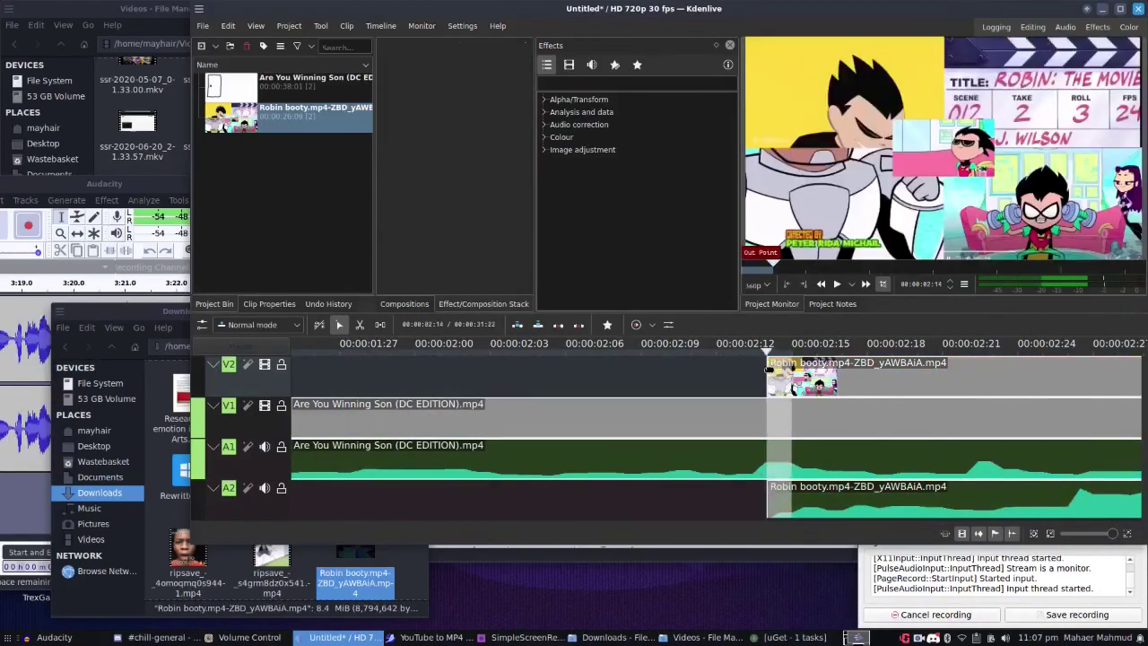
{"action": "key", "text": "Left"}
{"action": "left_click_drag", "start_coordinate": [812, 368], "coordinate": [838, 373]}
{"action": "left_click", "coordinate": [784, 388]}
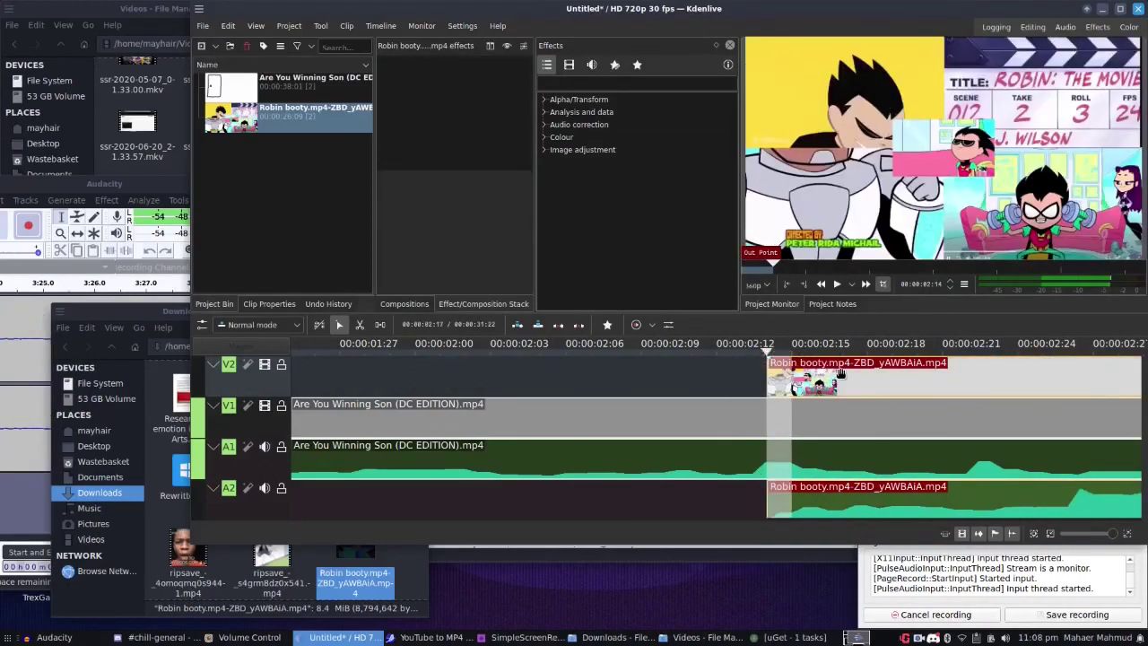
- Find the Transform effect by searching for "tran" and apply it to the Robin booty clip on V2
{"action": "left_click_drag", "start_coordinate": [1112, 534], "coordinate": [1100, 536]}
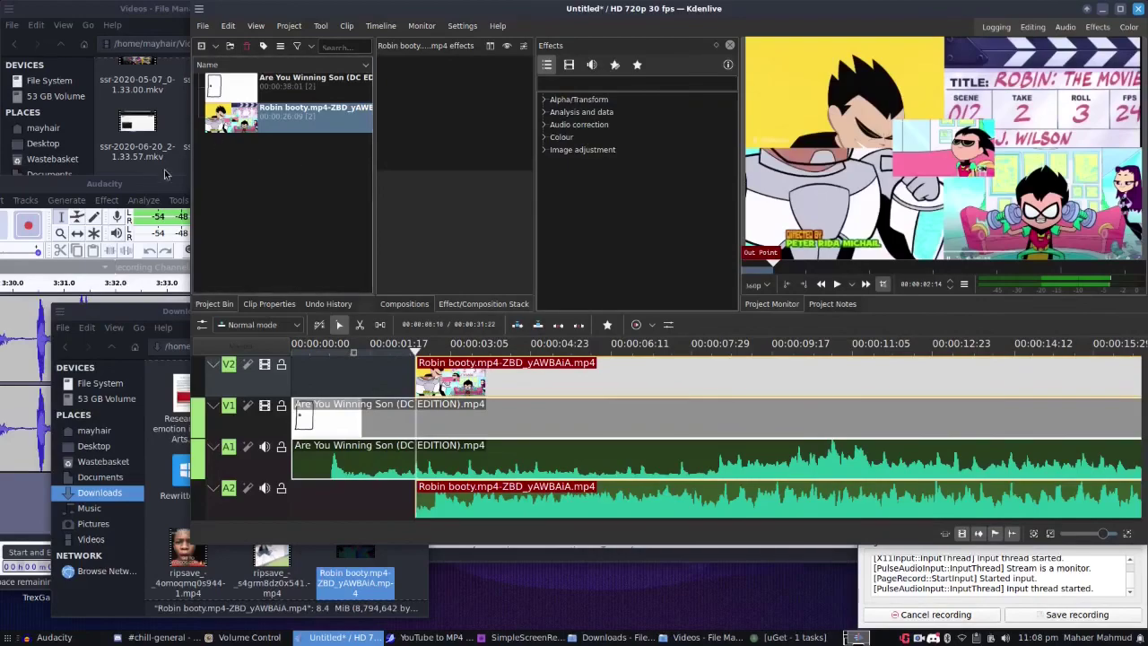
{"action": "left_click_drag", "start_coordinate": [174, 183], "coordinate": [154, 177]}
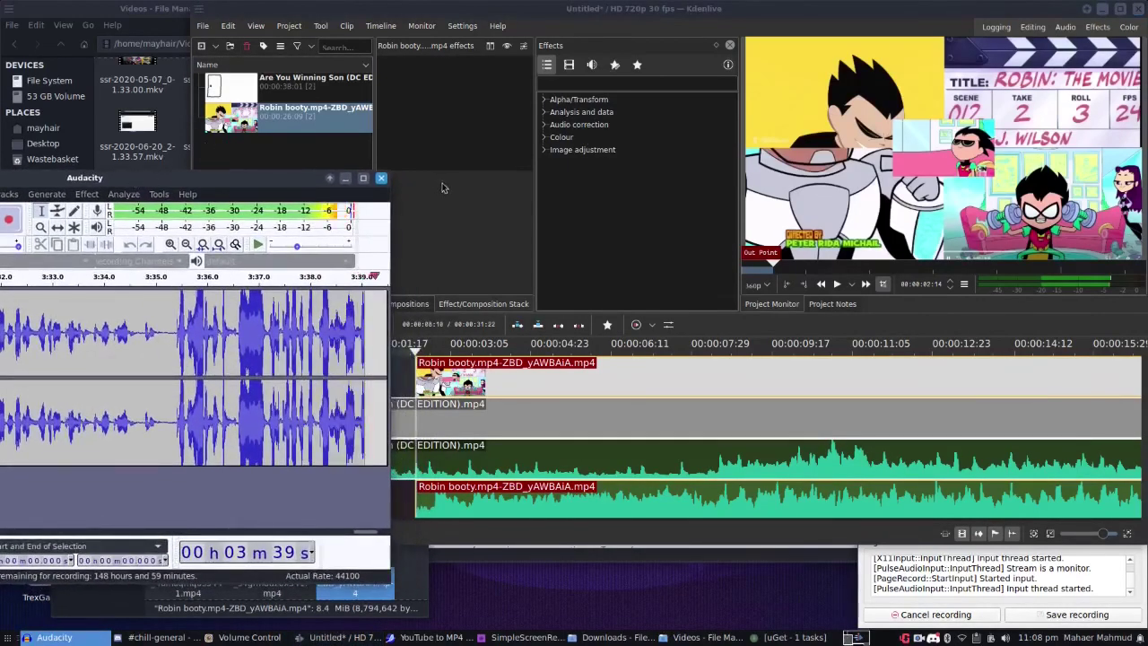
{"action": "left_click", "coordinate": [502, 281]}
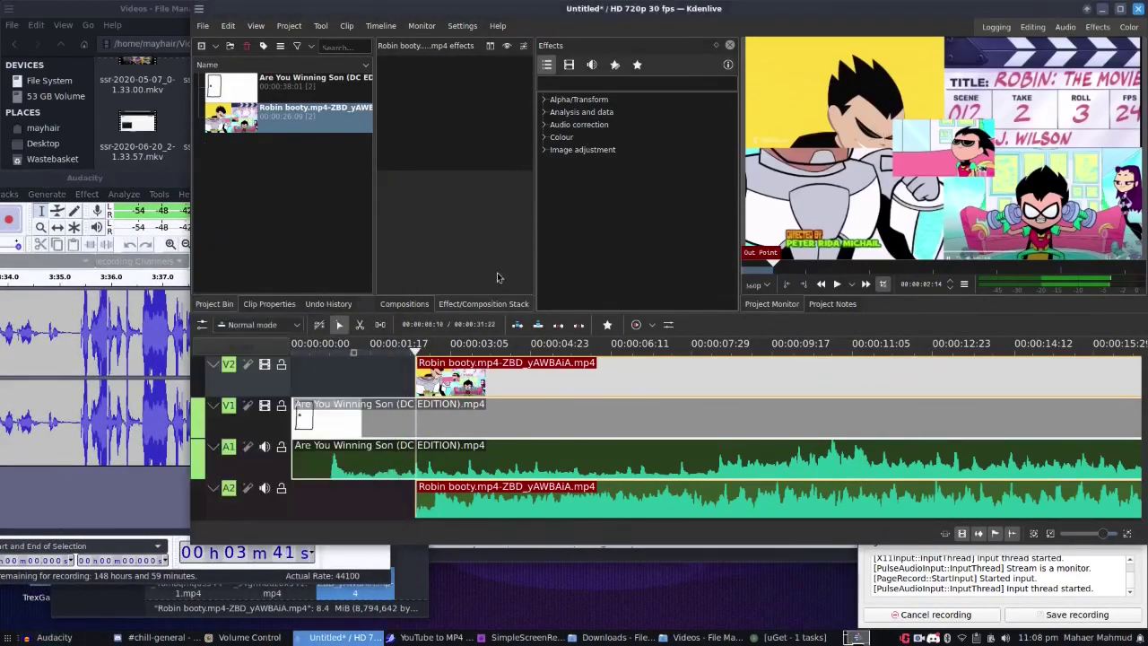
{"action": "left_click", "coordinate": [665, 83]}
{"action": "type", "text": "tran"}
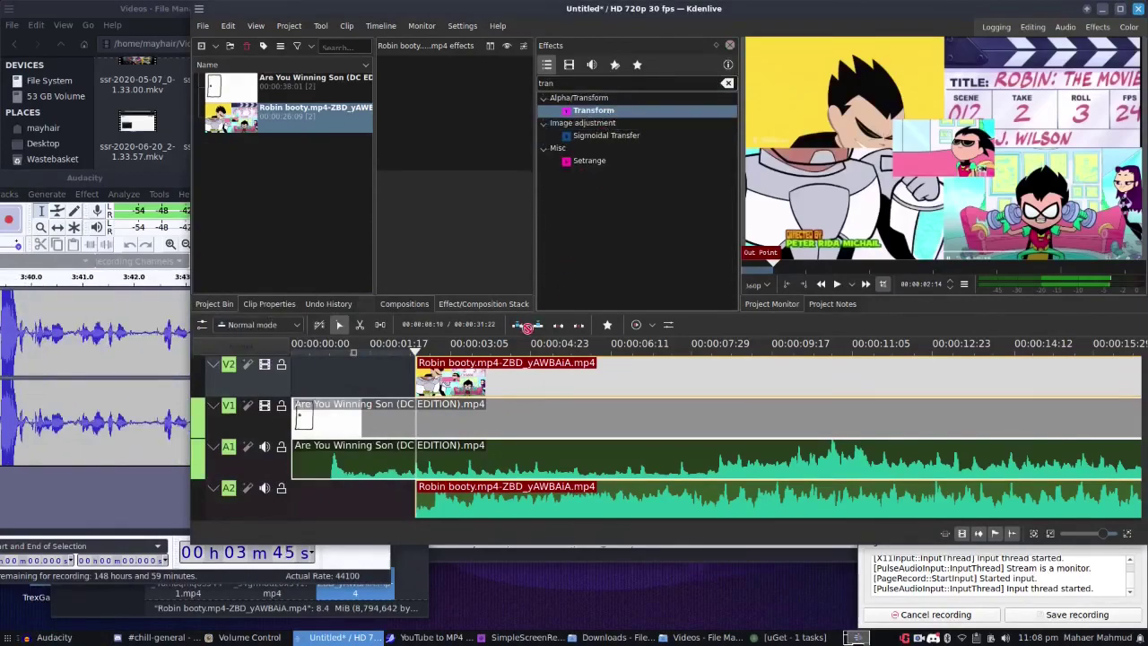
{"action": "left_click_drag", "start_coordinate": [492, 387], "coordinate": [493, 386]}
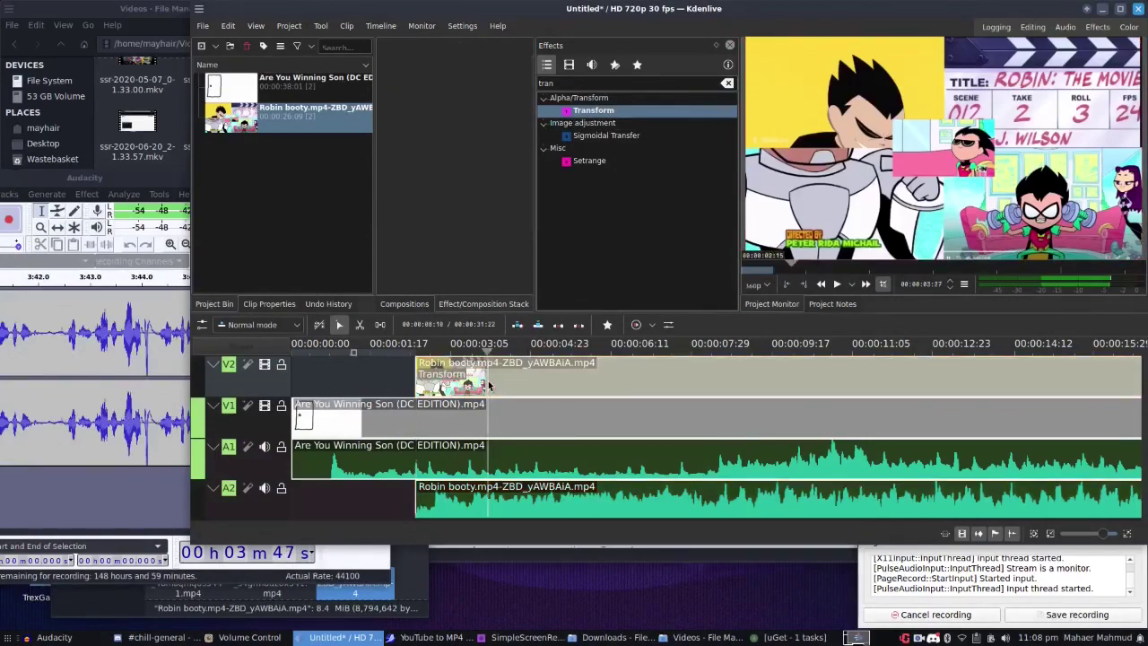
{"action": "left_click", "coordinate": [434, 373]}
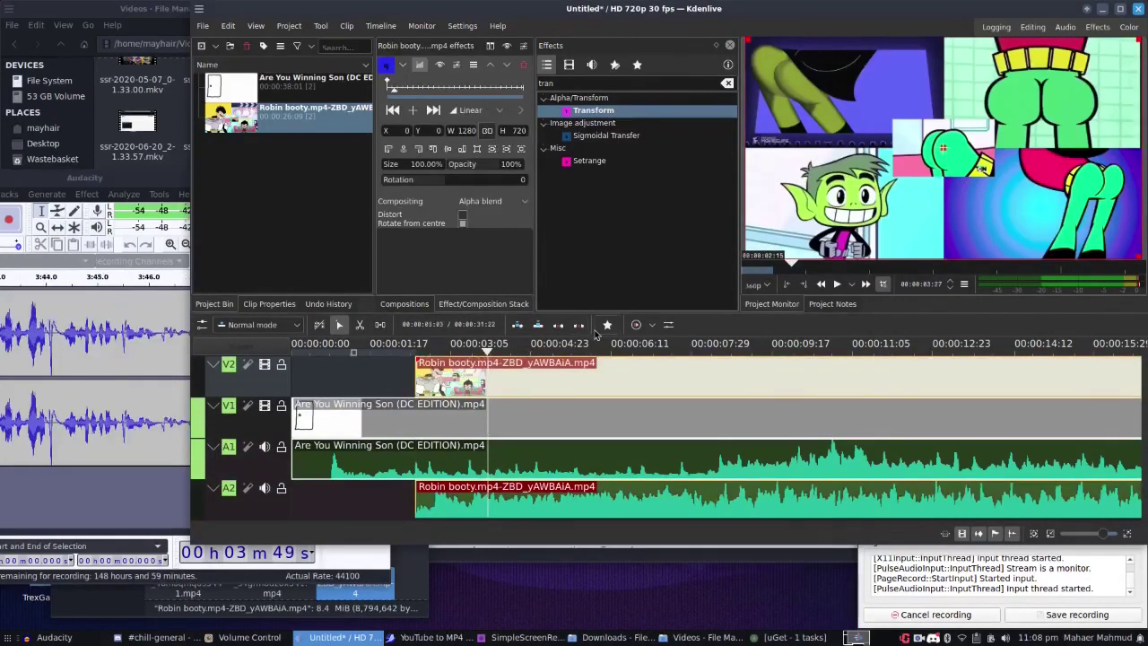
- Scale the overlay clip to 41.72% and position it at X 713, Y 13 so it covers the television screen
{"action": "left_click_drag", "start_coordinate": [756, 46], "coordinate": [942, 138]}
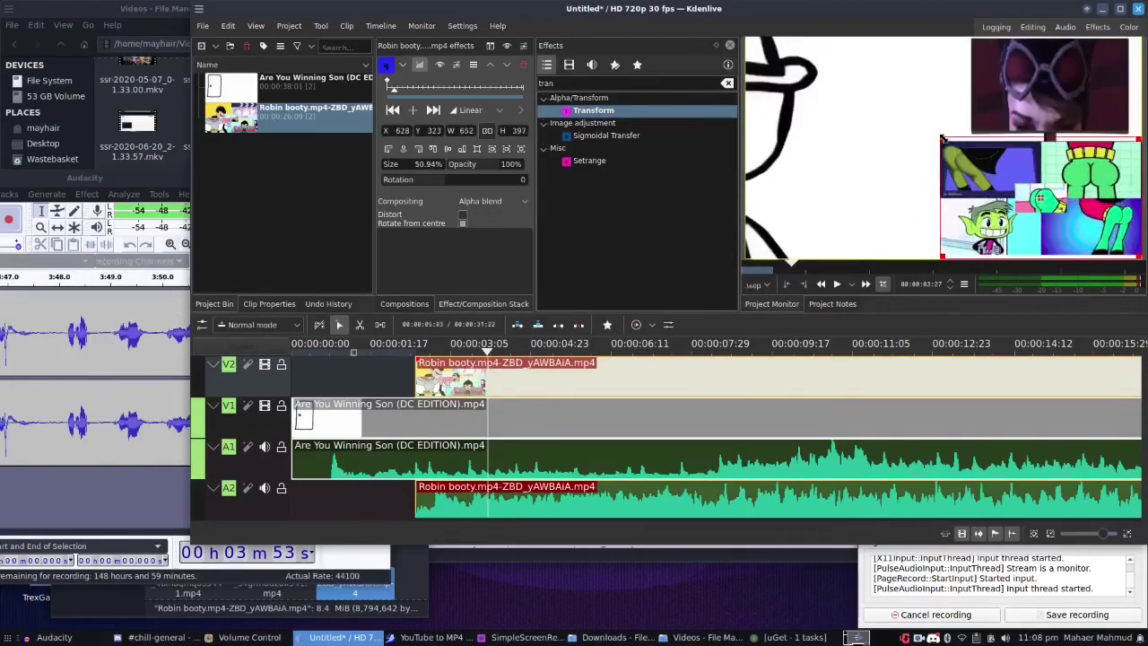
{"action": "left_click_drag", "start_coordinate": [1043, 199], "coordinate": [1038, 107]}
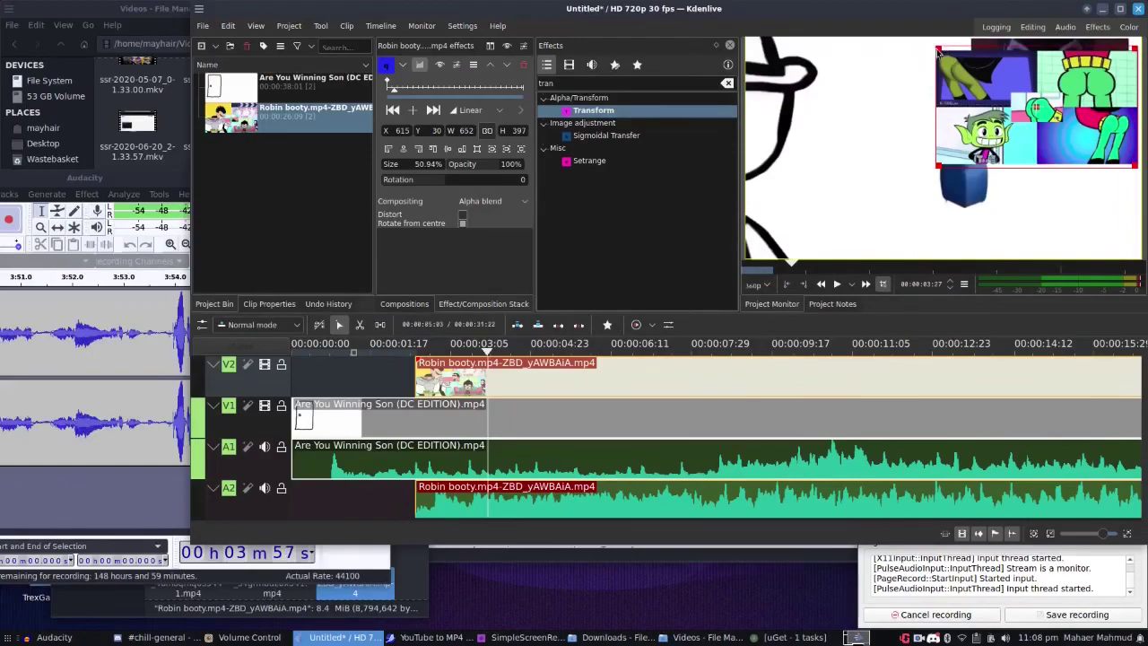
{"action": "left_click_drag", "start_coordinate": [946, 59], "coordinate": [987, 93]}
{"action": "left_click_drag", "start_coordinate": [1061, 132], "coordinate": [1044, 80]}
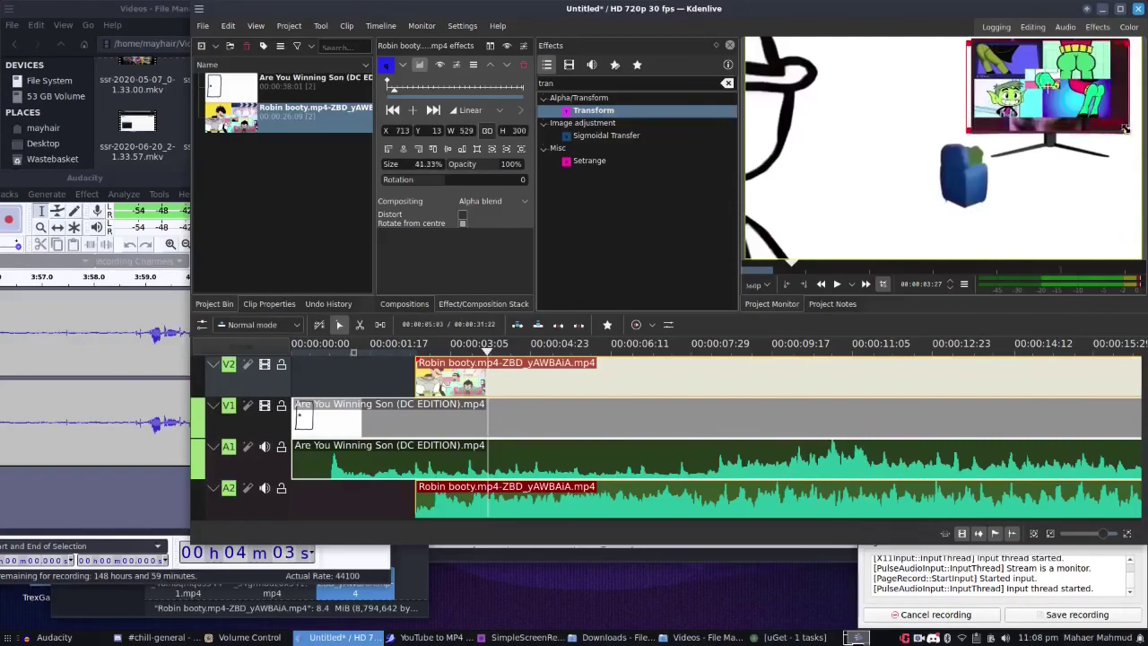
{"action": "left_click_drag", "start_coordinate": [1126, 128], "coordinate": [1128, 131]}
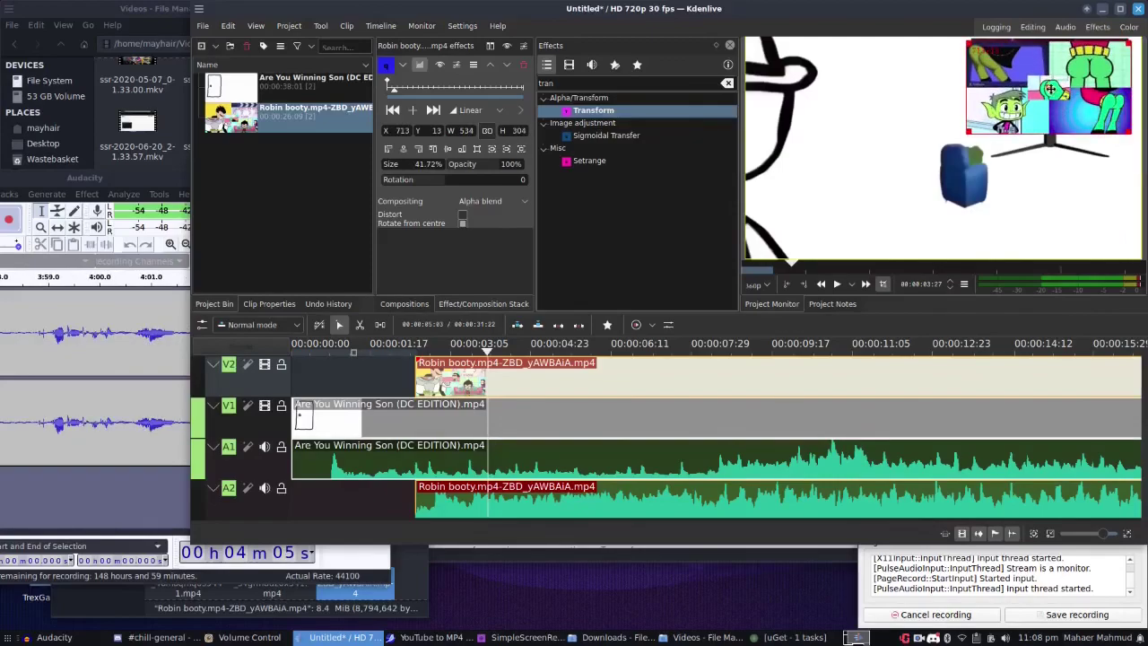
{"action": "left_click_drag", "start_coordinate": [1051, 88], "coordinate": [1050, 85]}
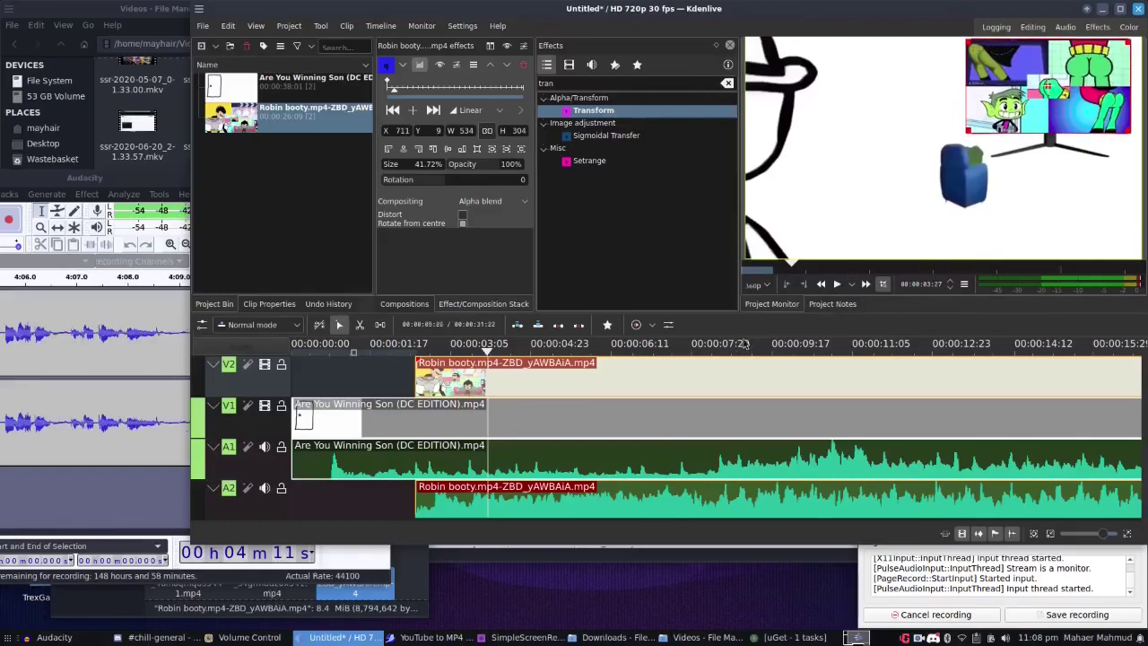
{"action": "mouse_move", "coordinate": [475, 363]}
{"action": "left_mouse_down"}
{"action": "mouse_move", "coordinate": [429, 364]}
{"action": "mouse_move", "coordinate": [504, 365]}
{"action": "mouse_move", "coordinate": [487, 365]}
{"action": "left_mouse_up"}
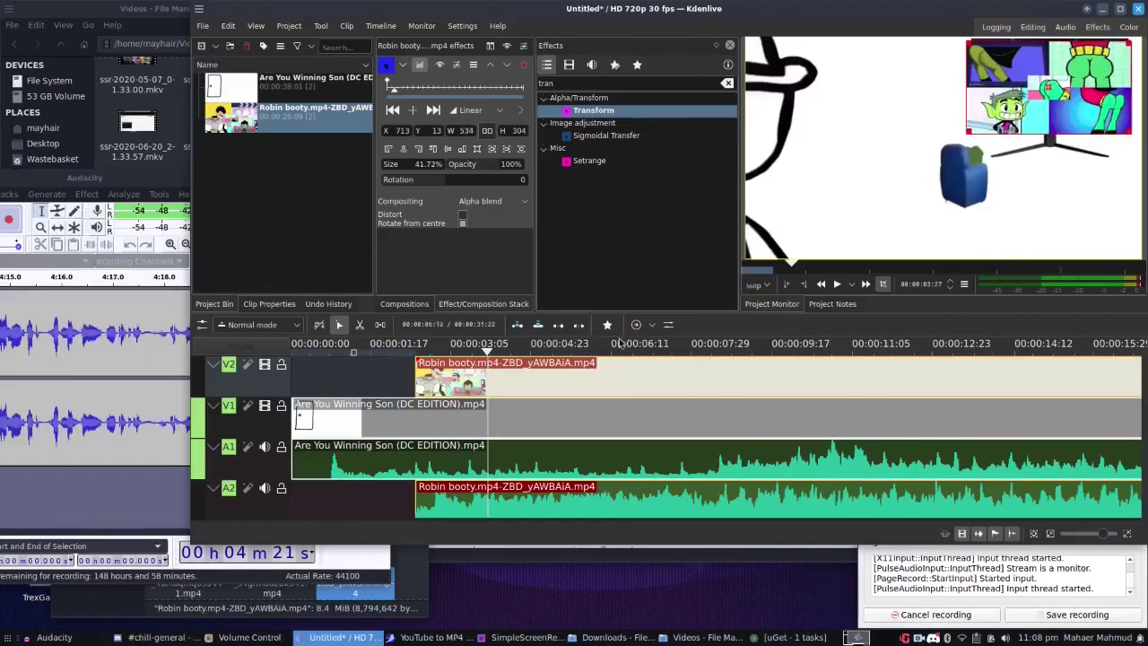
- Play the timeline from near the overlay's start until past its end to review the composite
{"action": "left_click", "coordinate": [396, 344]}
{"action": "left_click", "coordinate": [839, 285]}
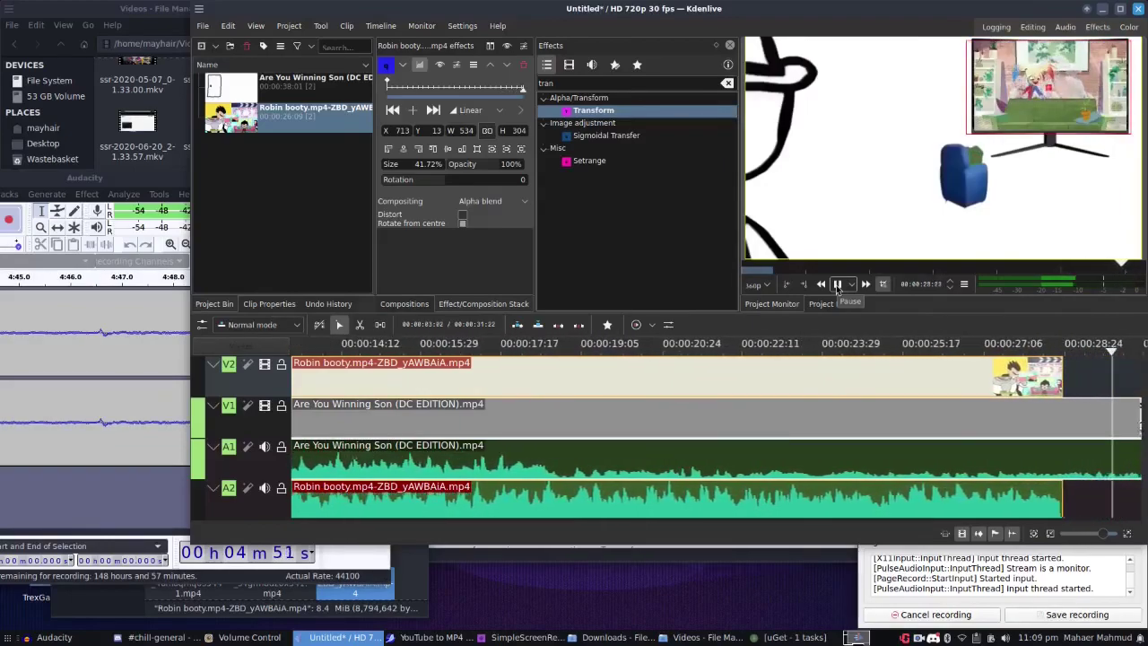
{"action": "left_click", "coordinate": [837, 285]}
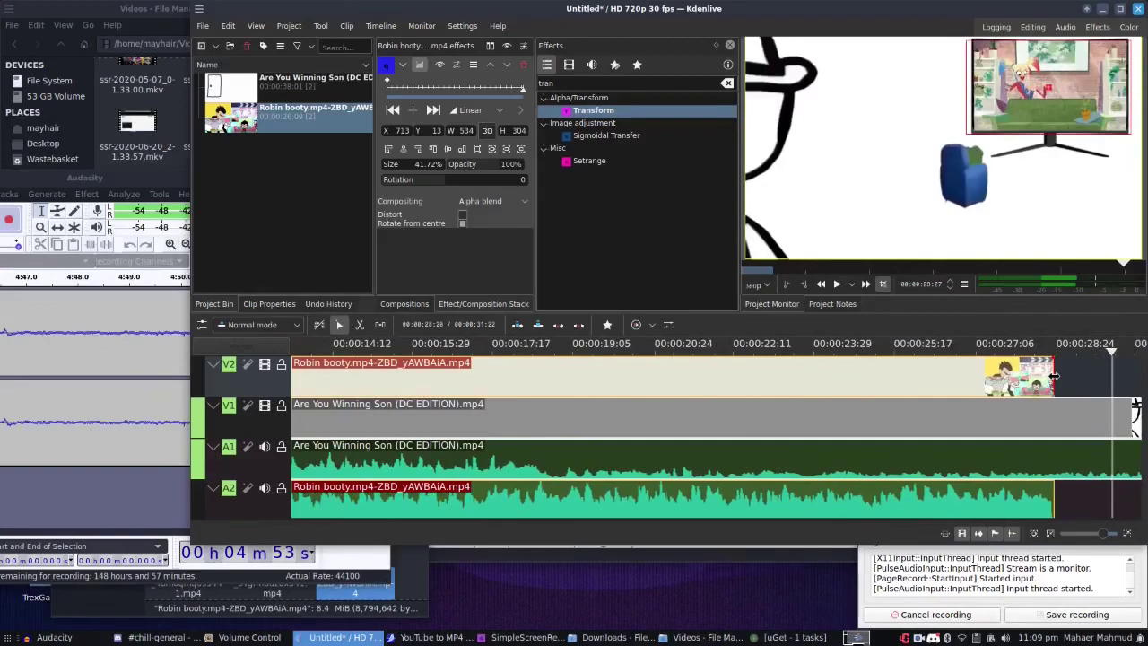
- Trim the end of the Robin booty clip on V2 to 00:00:18:10, locating the scene change on the television
{"action": "left_click_drag", "start_coordinate": [1054, 376], "coordinate": [539, 428]}
{"action": "left_click", "coordinate": [565, 350]}
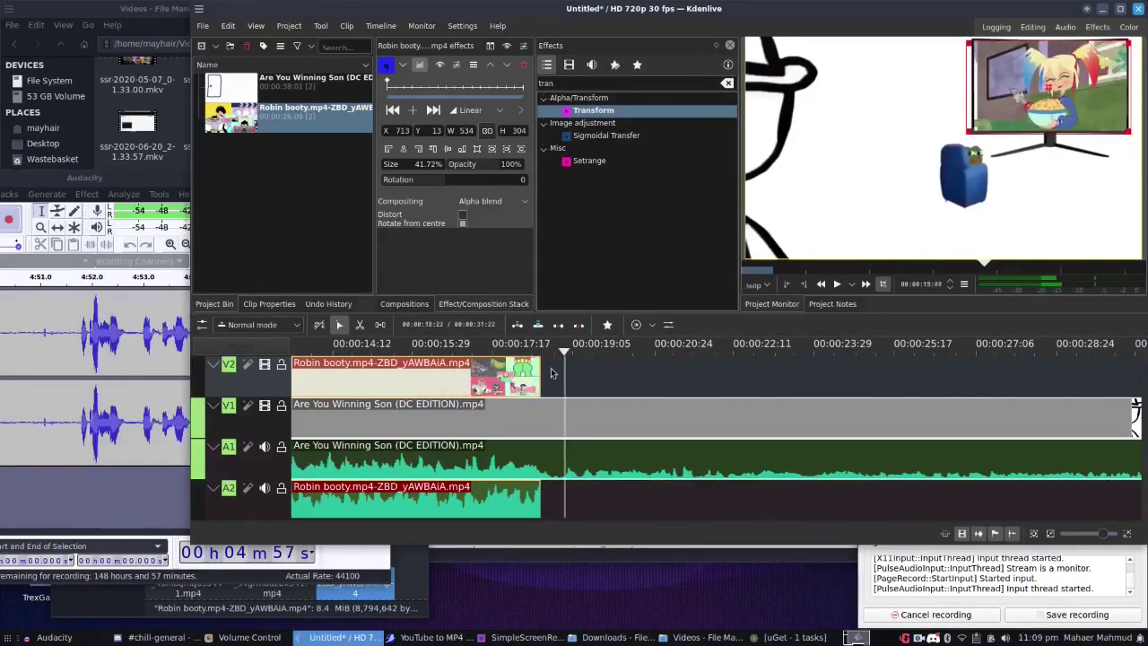
{"action": "mouse_move", "coordinate": [541, 372]}
{"action": "left_mouse_down"}
{"action": "mouse_move", "coordinate": [448, 376]}
{"action": "mouse_move", "coordinate": [483, 350]}
{"action": "mouse_move", "coordinate": [538, 352]}
{"action": "mouse_move", "coordinate": [532, 363]}
{"action": "left_mouse_up"}
{"action": "left_click", "coordinate": [489, 350]}
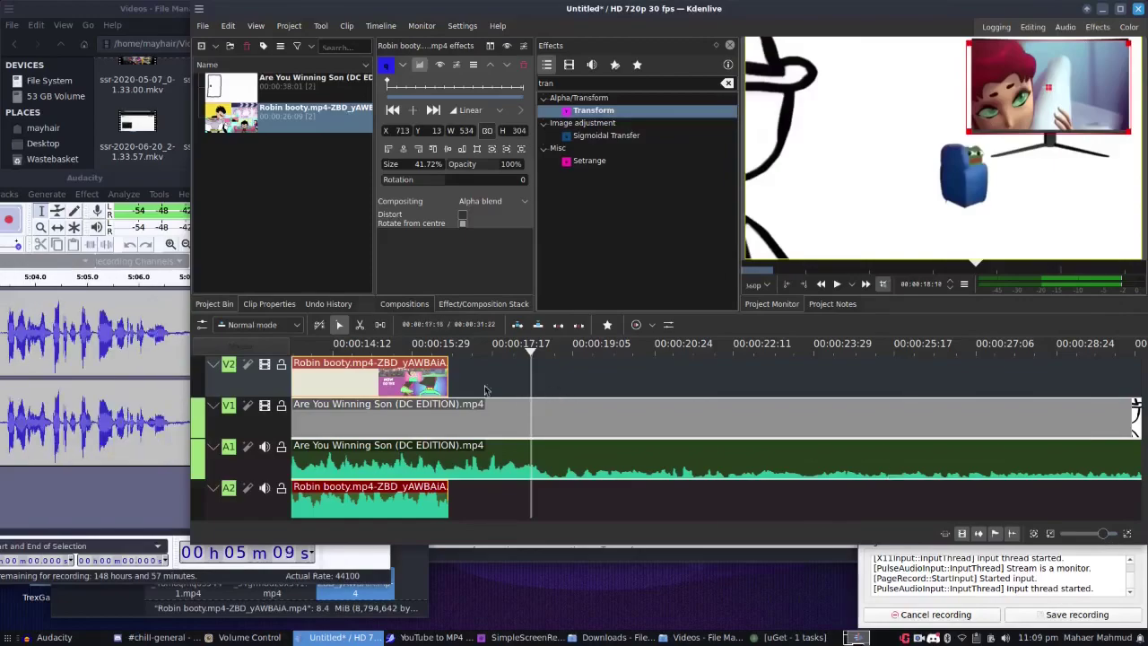
{"action": "left_click_drag", "start_coordinate": [446, 372], "coordinate": [531, 372]}
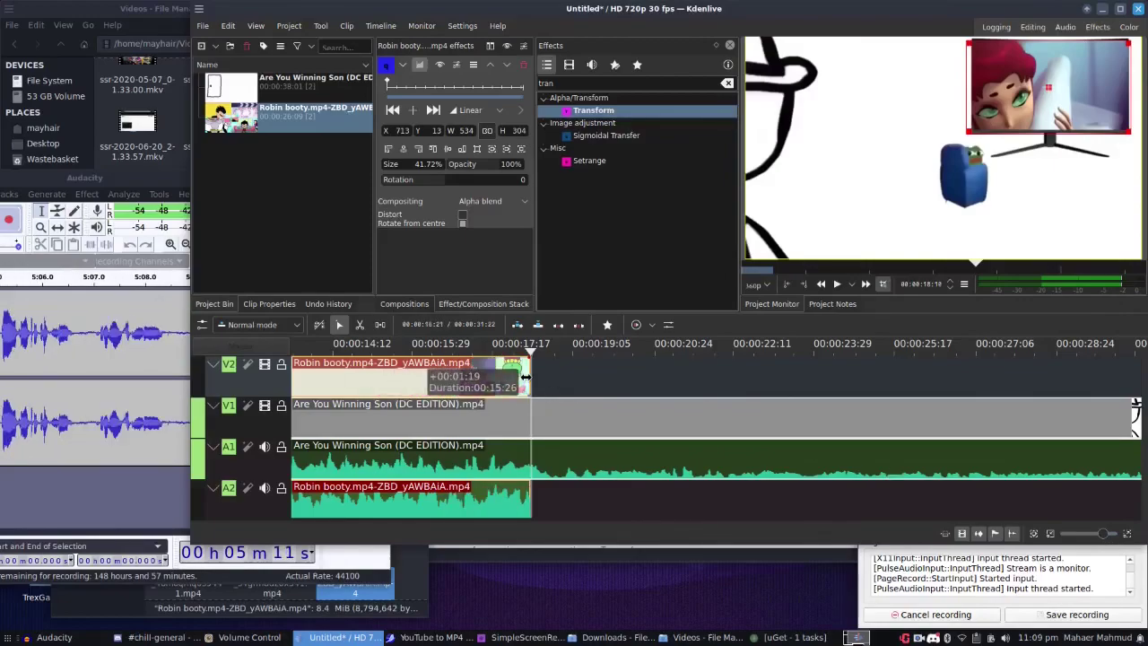
- Extend the end of the V2 clip by a few frames to about 00:00:18:14
{"action": "left_click_drag", "start_coordinate": [1102, 535], "coordinate": [1112, 534]}
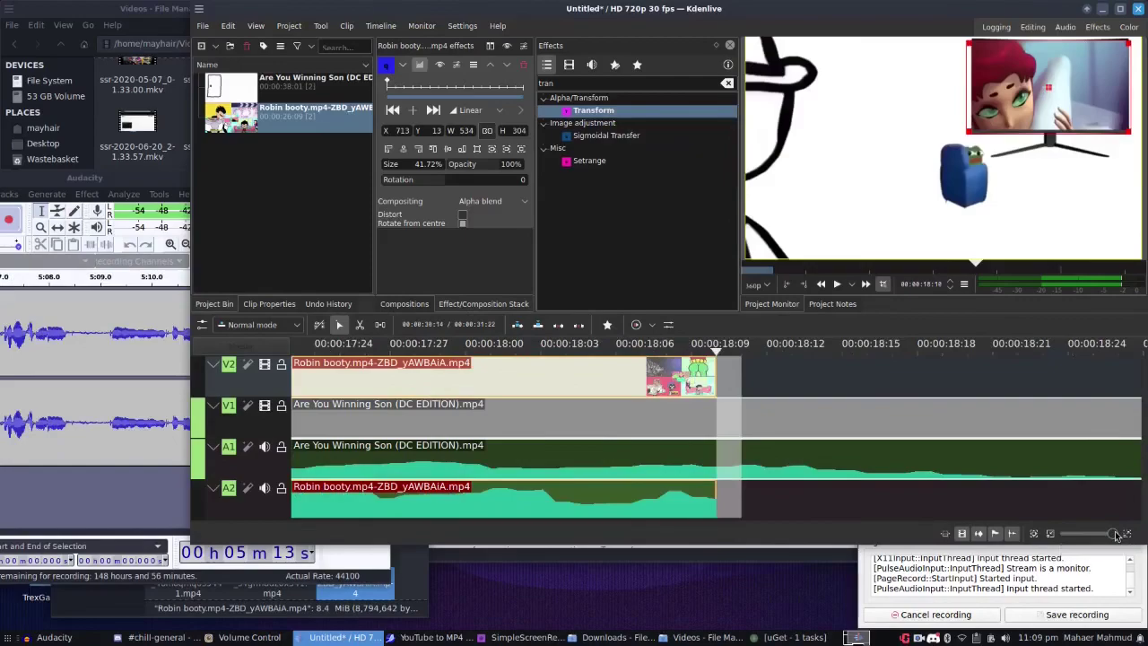
{"action": "left_click_drag", "start_coordinate": [732, 393], "coordinate": [813, 391]}
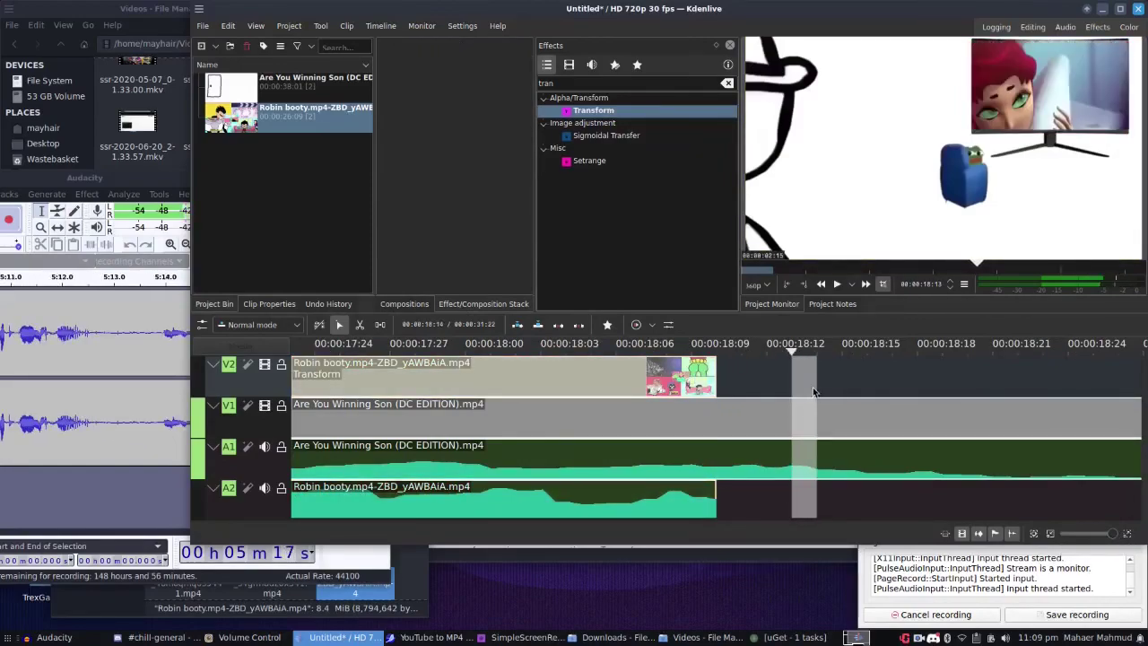
{"action": "left_click_drag", "start_coordinate": [715, 368], "coordinate": [818, 370]}
- Examine the frames just before and after the V2 clip's end for a clean transition
{"action": "left_click", "coordinate": [833, 382]}
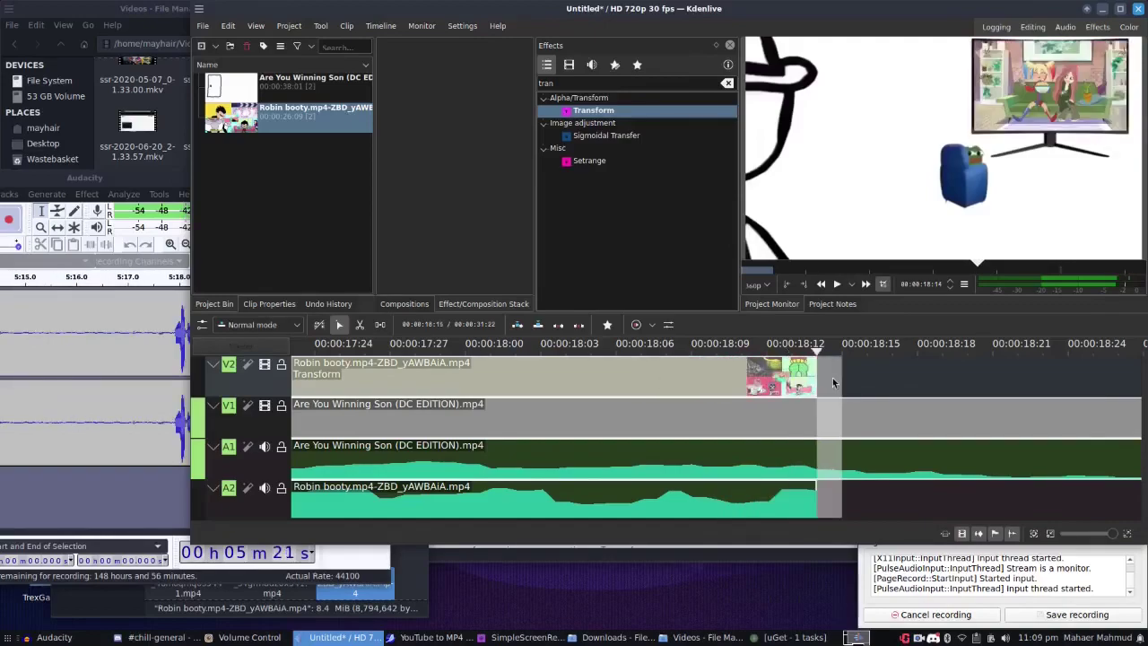
{"action": "left_click", "coordinate": [779, 376]}
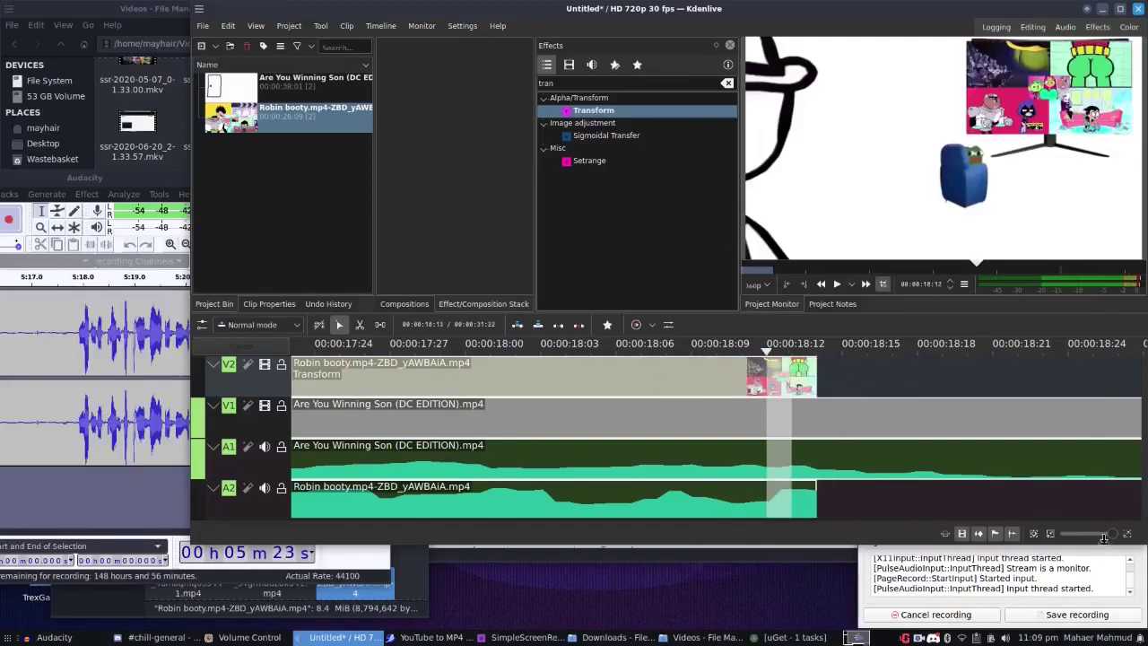
{"action": "scroll", "coordinate": [1112, 536], "scroll_direction": "down", "scroll_amount": 10}
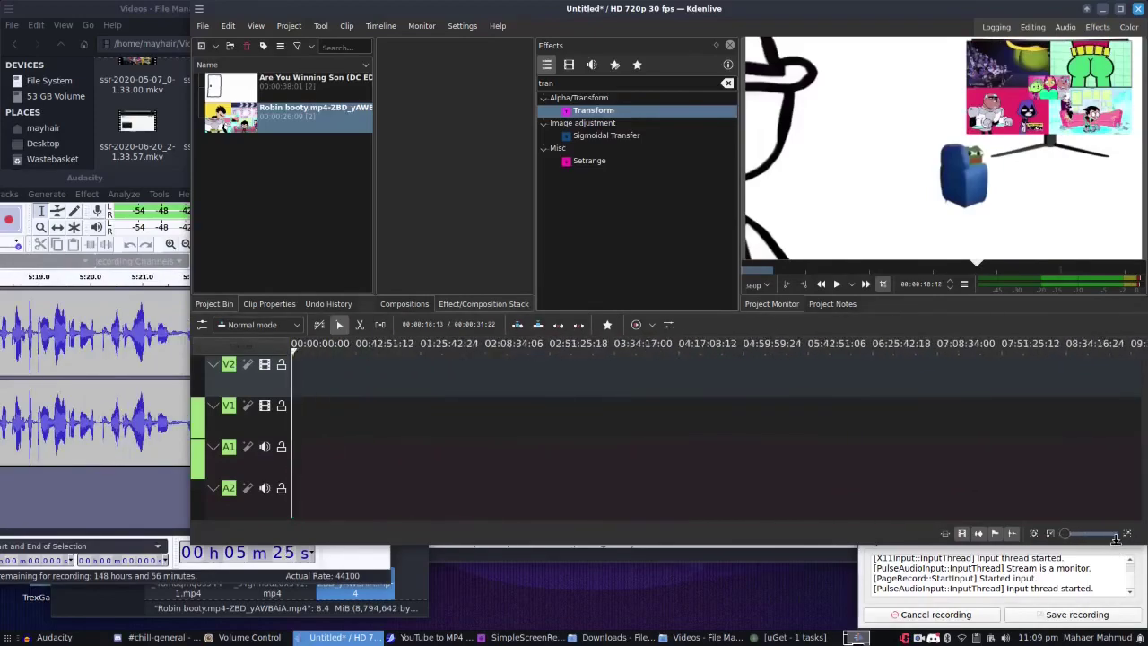
{"action": "scroll", "coordinate": [1110, 544], "scroll_direction": "up", "scroll_amount": 10}
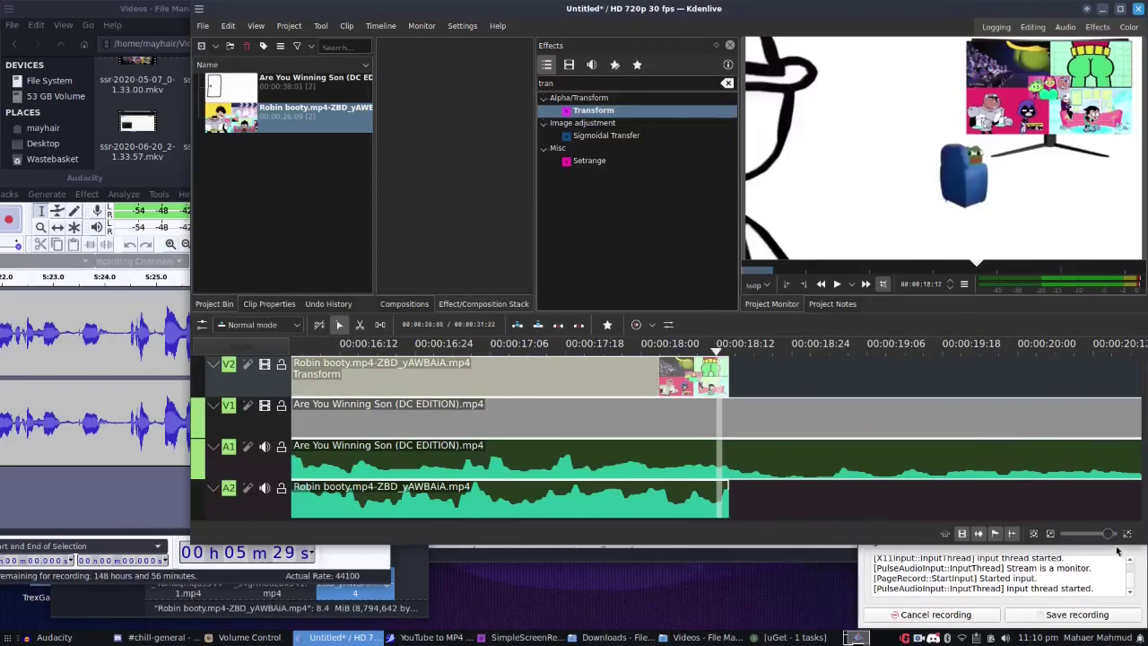
{"action": "scroll", "coordinate": [1123, 543], "scroll_direction": "up", "scroll_amount": 1}
{"action": "left_click", "coordinate": [798, 378]}
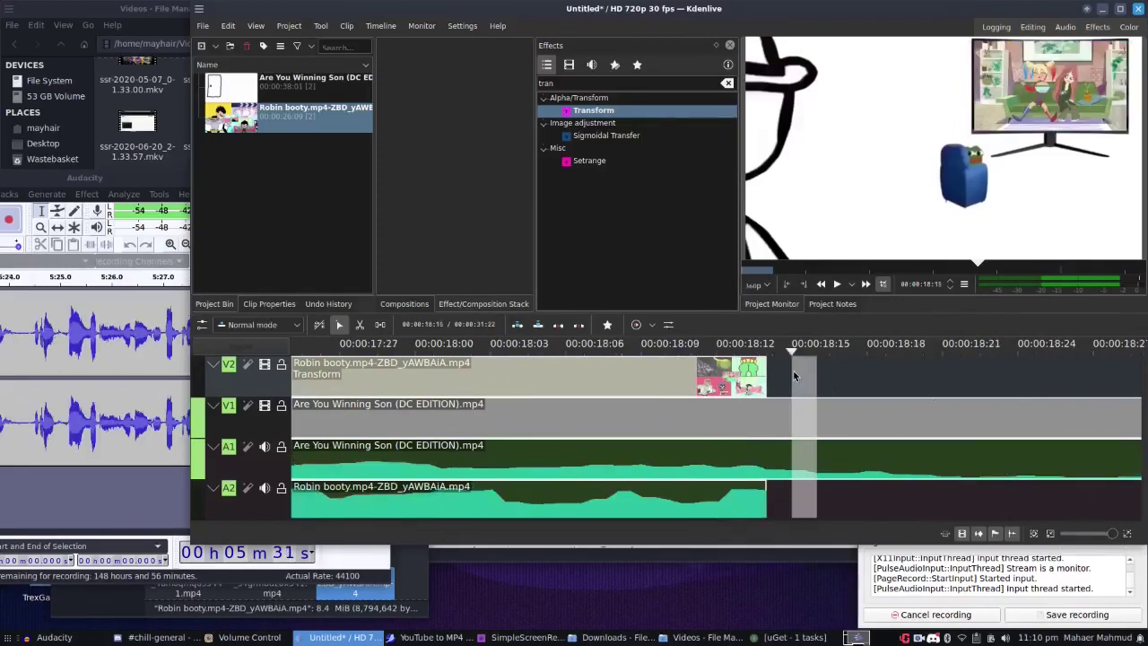
- Split the Are You Winning Son clip on V1 and A1 at the Robin booty clip's end, 00:00:18:14
{"action": "left_click", "coordinate": [768, 381]}
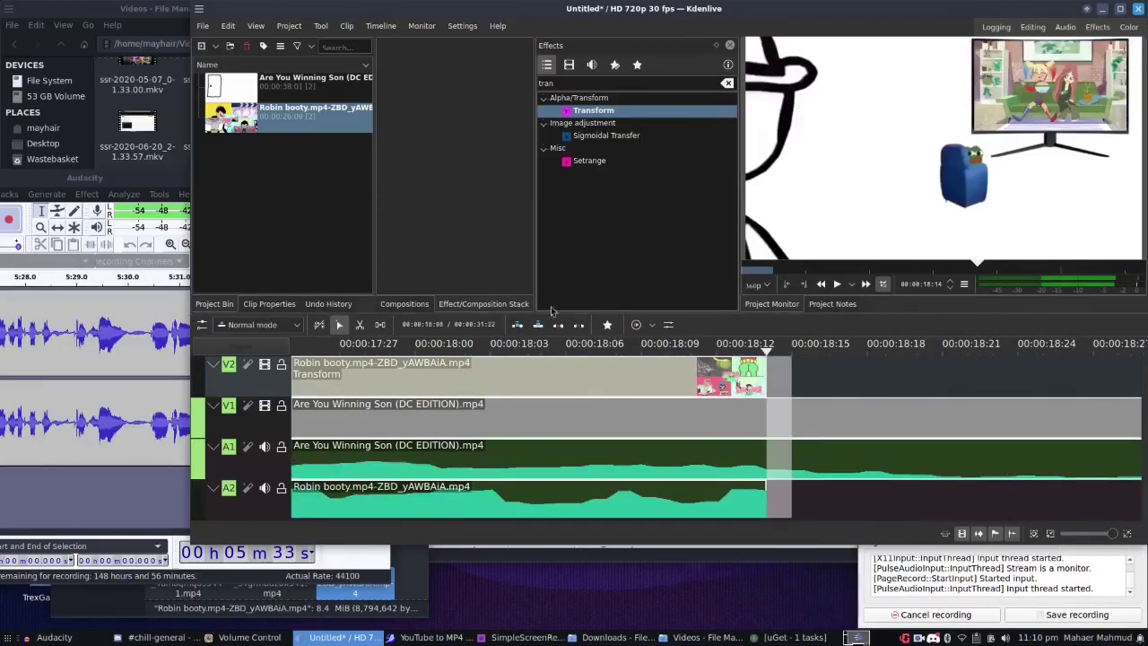
{"action": "left_click", "coordinate": [358, 323]}
{"action": "left_click", "coordinate": [785, 440]}
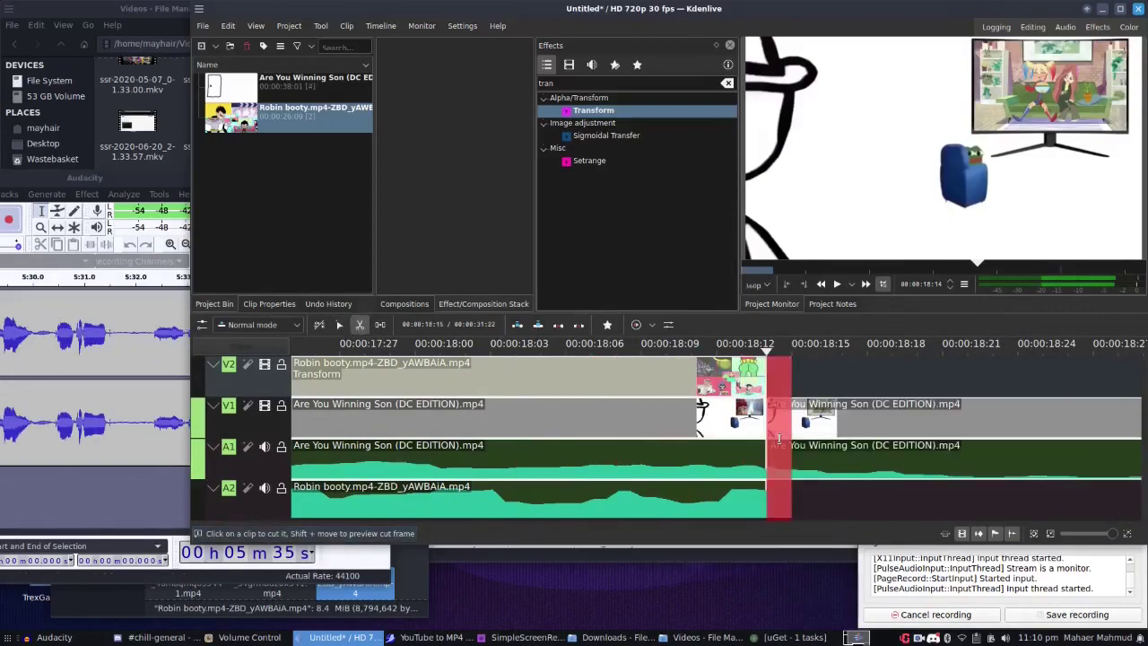
{"action": "key", "text": "s"}
- Split the Are You Winning Son clip at the Robin booty clip's start, 00:00:02:14
{"action": "left_click", "coordinate": [1077, 538]}
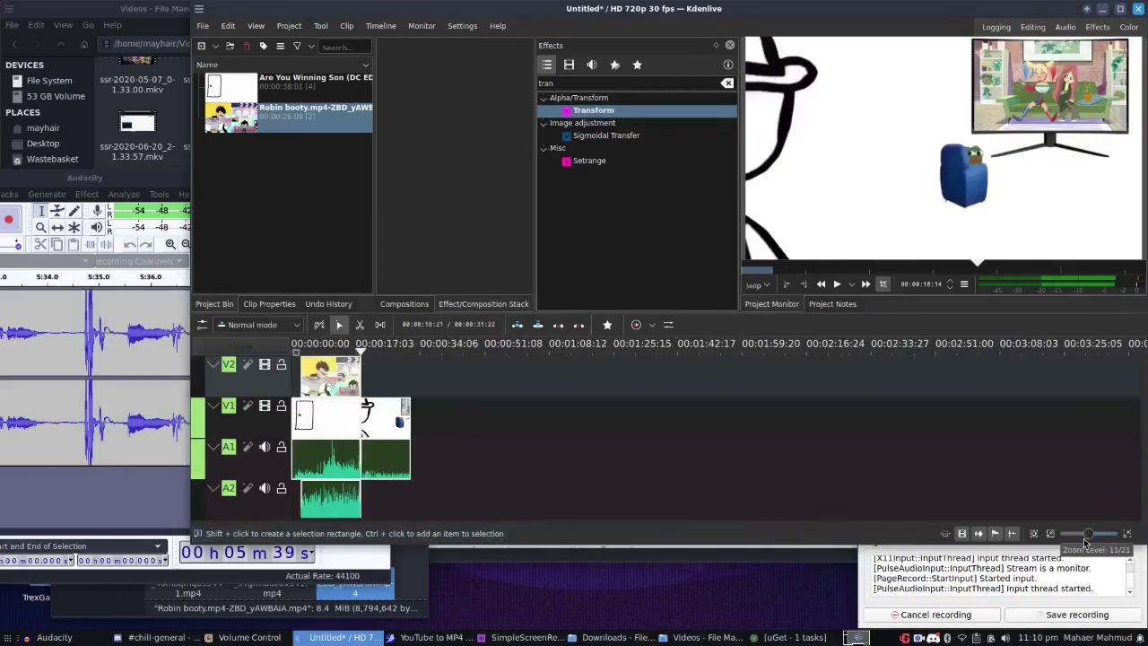
{"action": "left_click", "coordinate": [303, 349]}
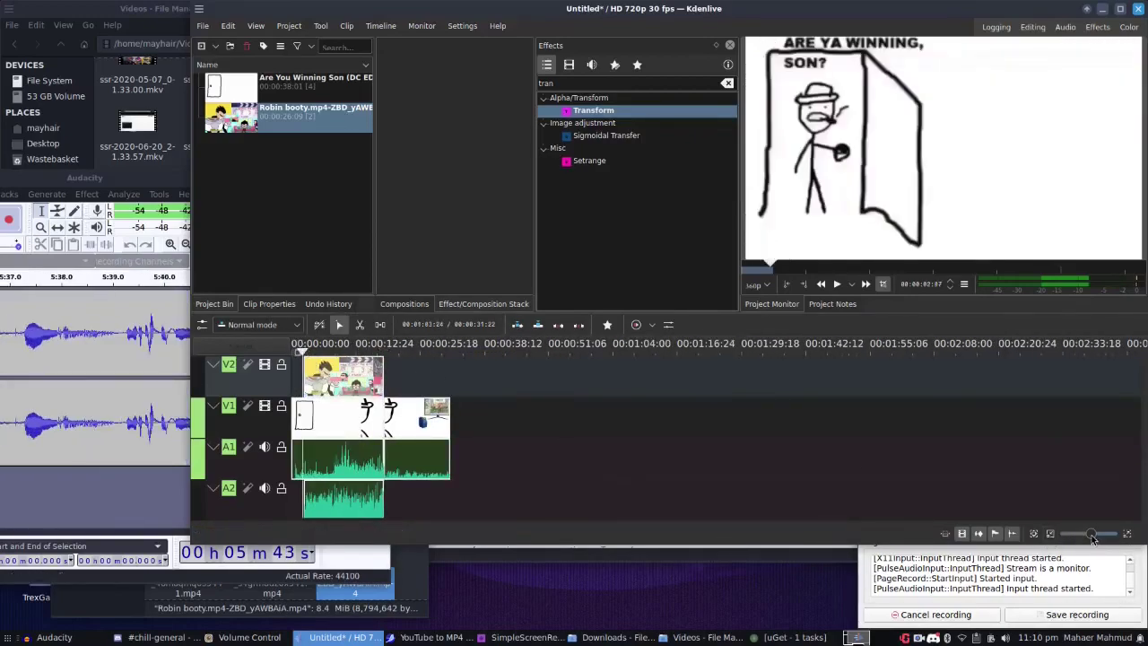
{"action": "left_click_drag", "start_coordinate": [1092, 537], "coordinate": [1114, 536]}
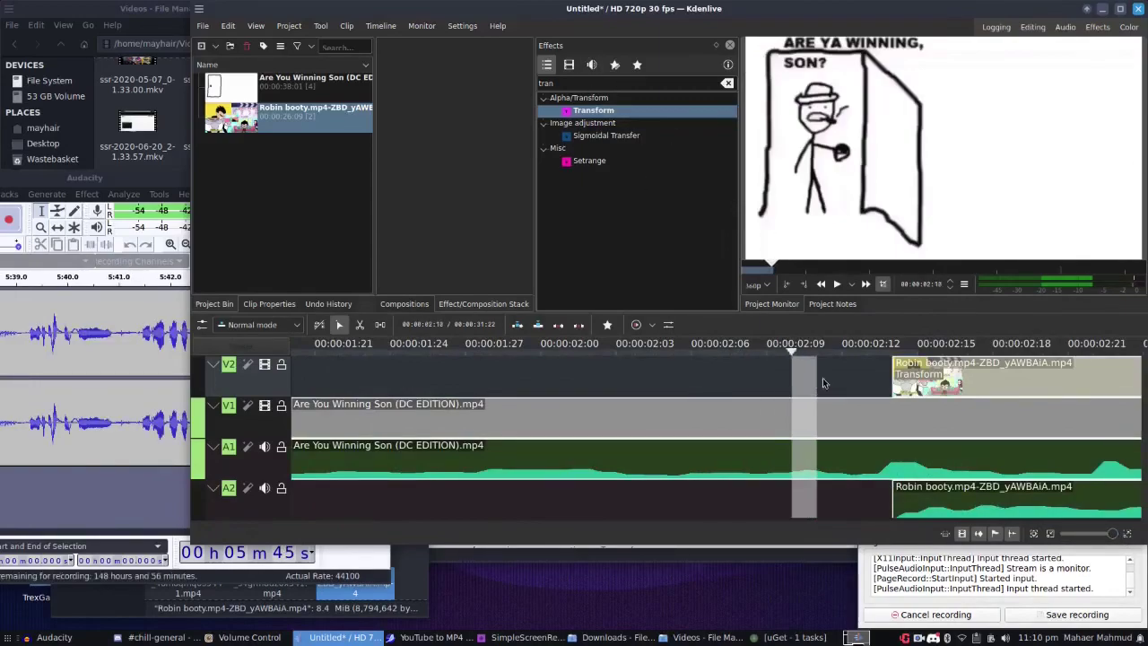
{"action": "left_click_drag", "start_coordinate": [812, 379], "coordinate": [881, 379]}
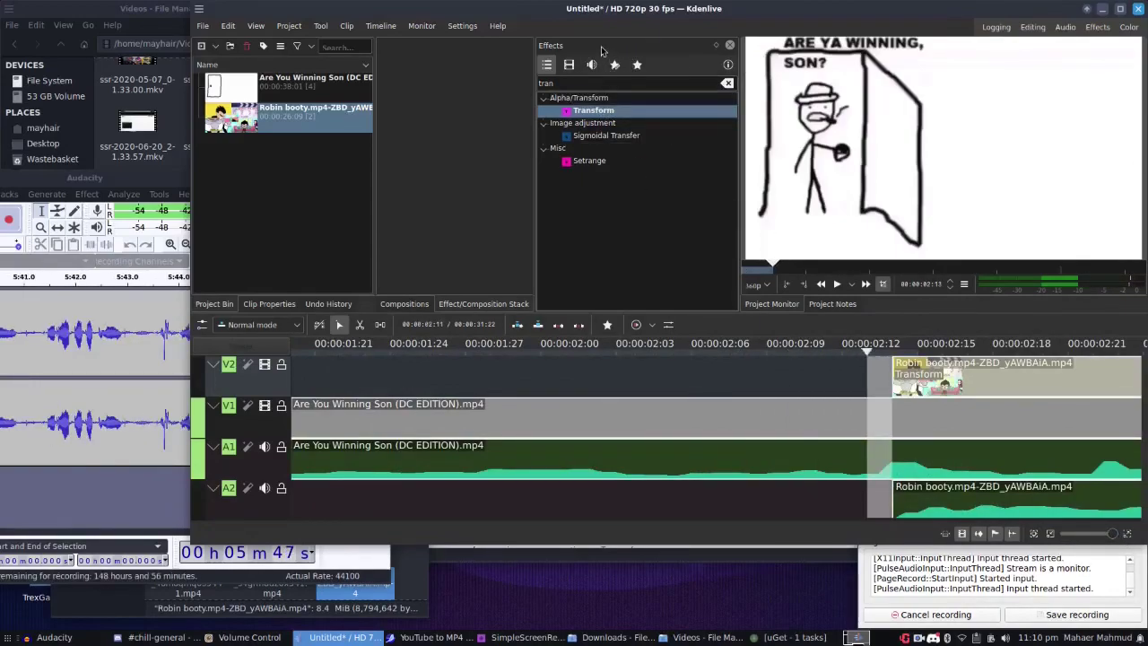
{"action": "left_click", "coordinate": [360, 324]}
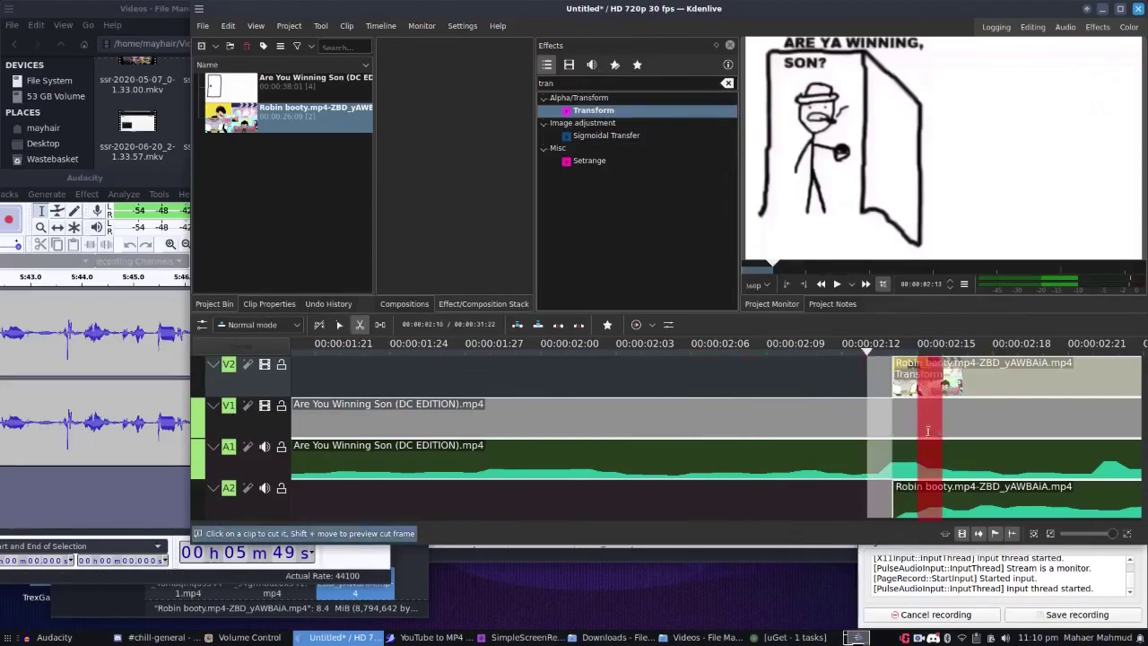
{"action": "left_click", "coordinate": [895, 419]}
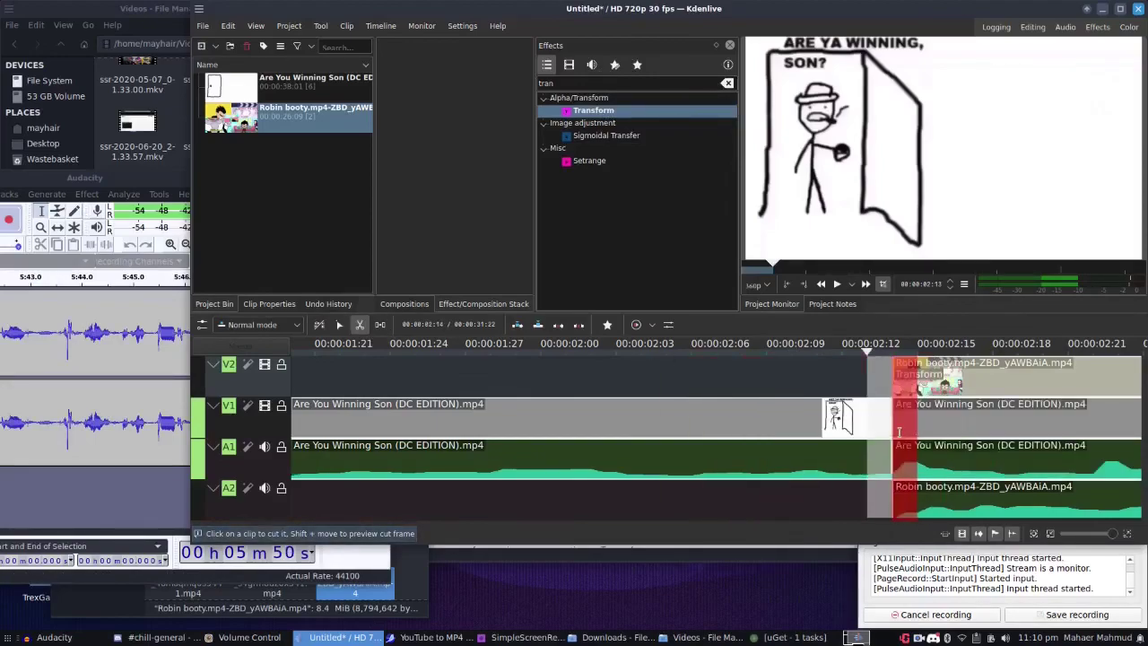
{"action": "left_click", "coordinate": [339, 324]}
- Apply the Mute effect to the audio of the Are You Winning Son section beneath the Robin booty overlay
{"action": "left_click", "coordinate": [916, 382]}
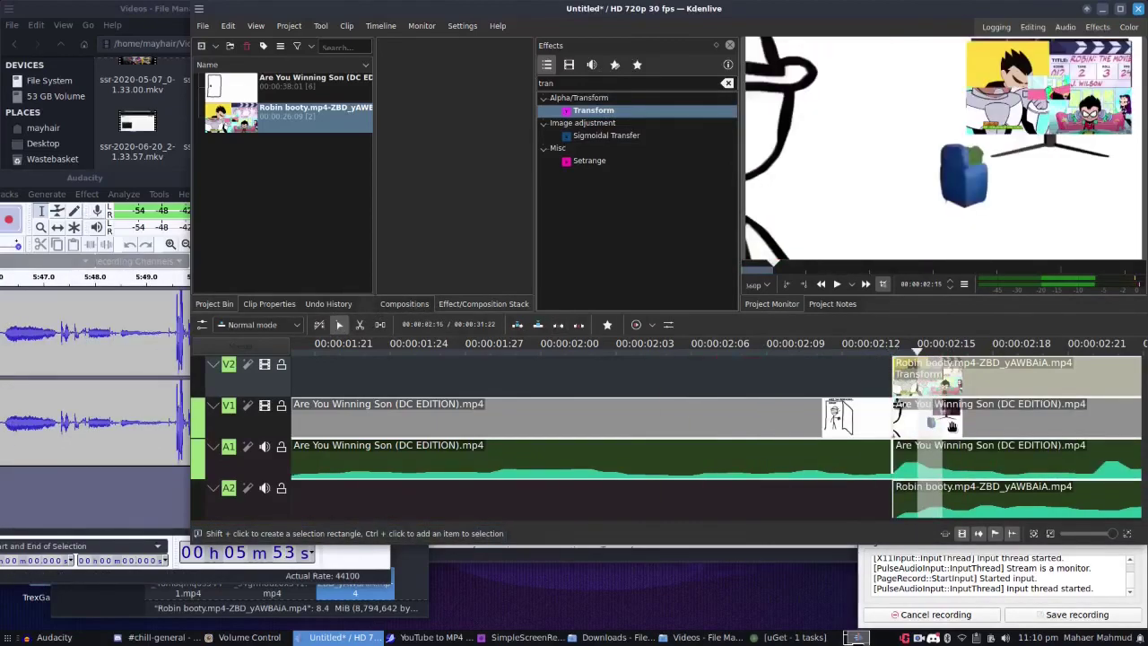
{"action": "left_click", "coordinate": [924, 418]}
{"action": "double_click", "coordinate": [584, 83]}
{"action": "type", "text": "mut"}
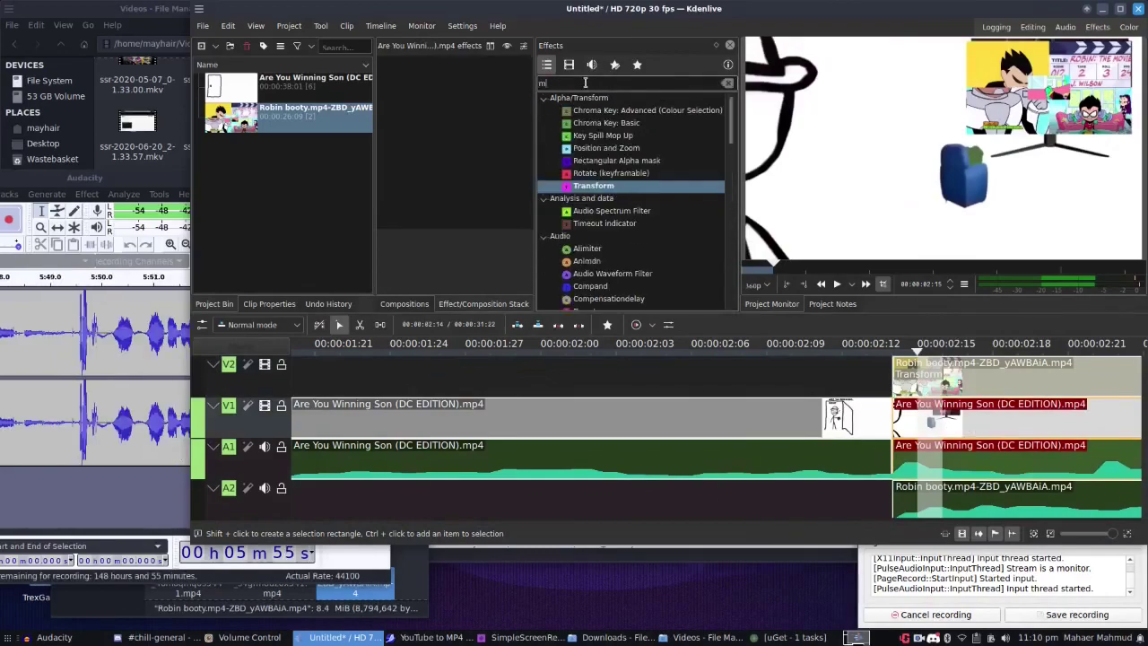
{"action": "left_click_drag", "start_coordinate": [586, 117], "coordinate": [705, 269]}
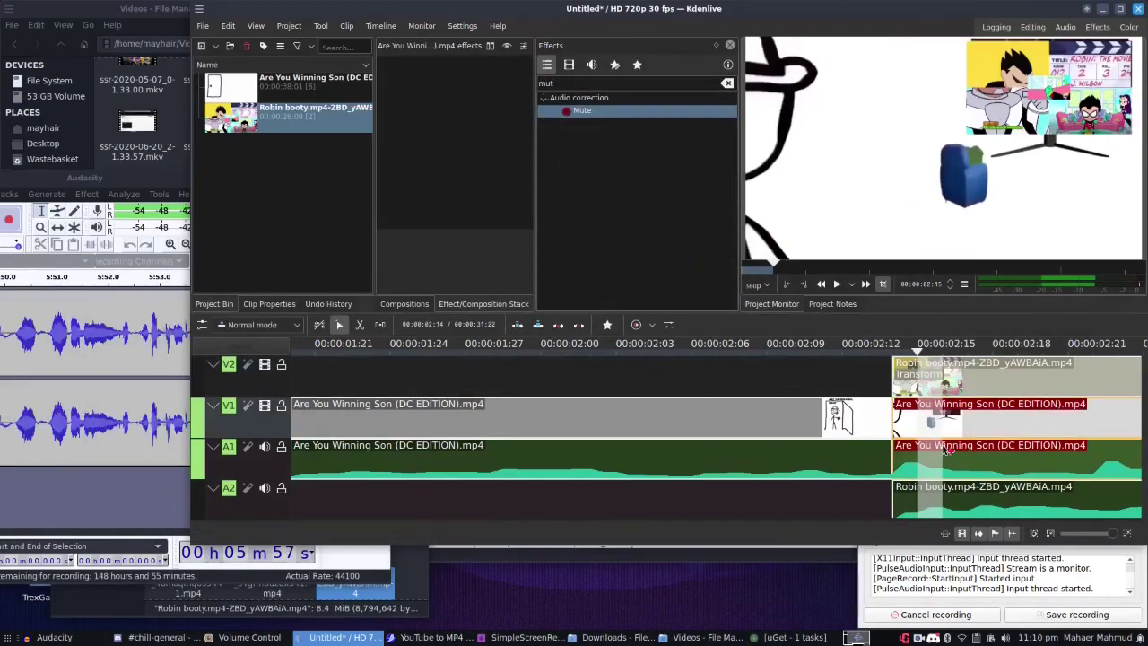
{"action": "left_click_drag", "start_coordinate": [948, 450], "coordinate": [948, 457]}
- Play the timeline from the beginning until past the overlay's end to review the picture and the muted section
{"action": "left_click", "coordinate": [818, 356]}
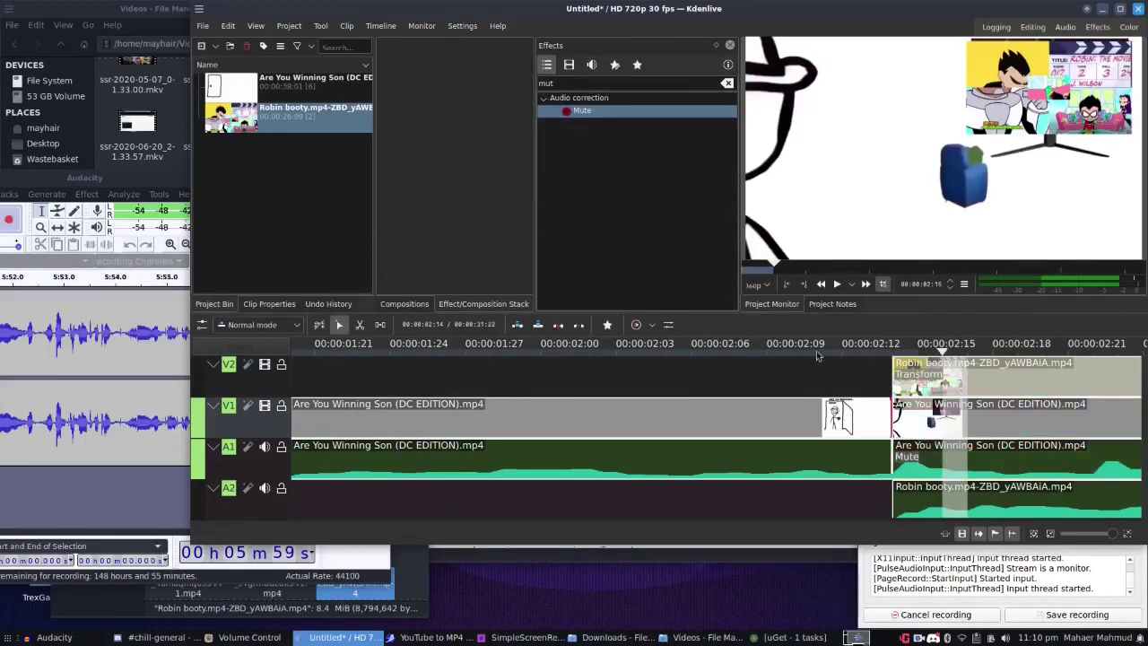
{"action": "left_click", "coordinate": [645, 359]}
{"action": "mouse_move", "coordinate": [1110, 534]}
{"action": "left_mouse_down"}
{"action": "mouse_move", "coordinate": [1085, 541]}
{"action": "mouse_move", "coordinate": [1096, 541]}
{"action": "left_mouse_up"}
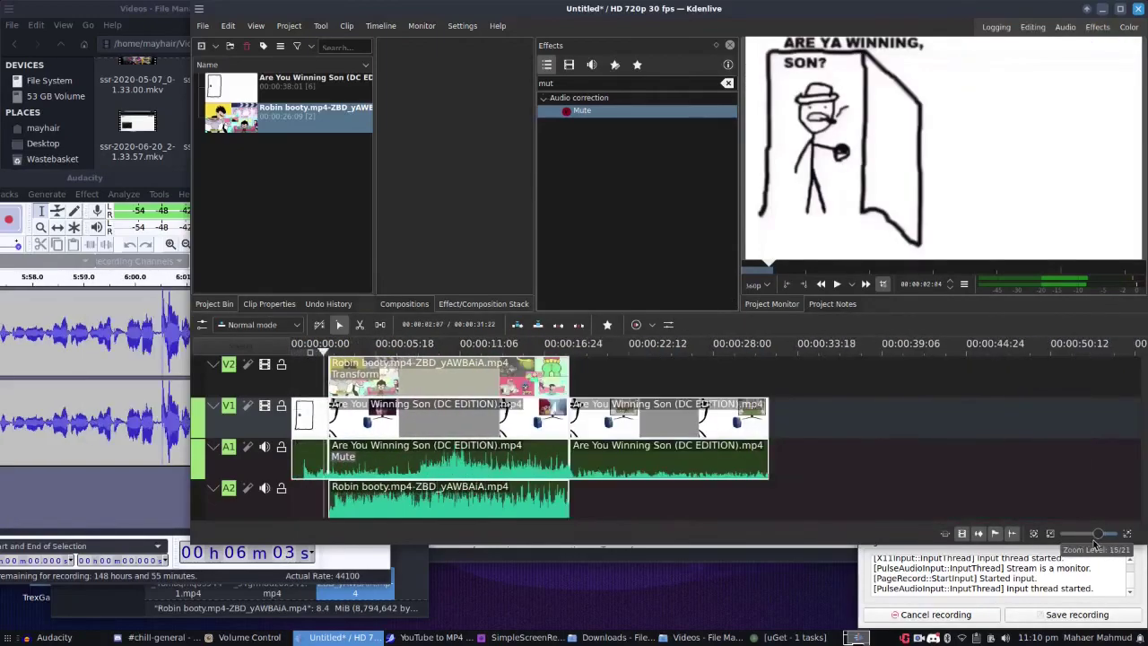
{"action": "key", "text": "Home"}
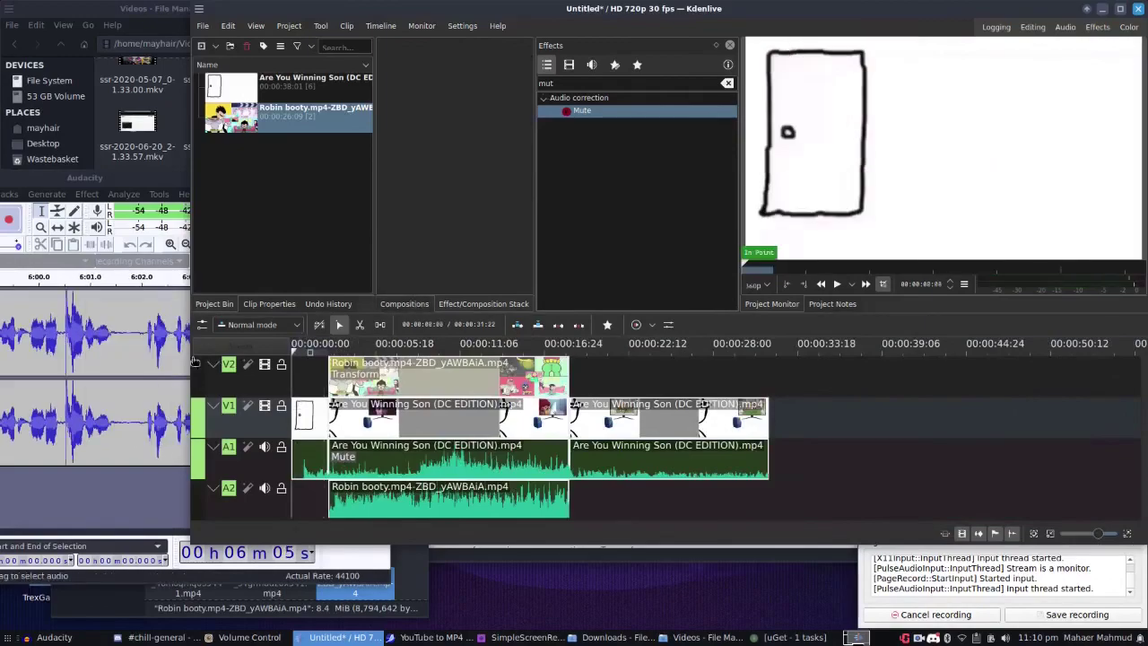
{"action": "key", "text": "space"}
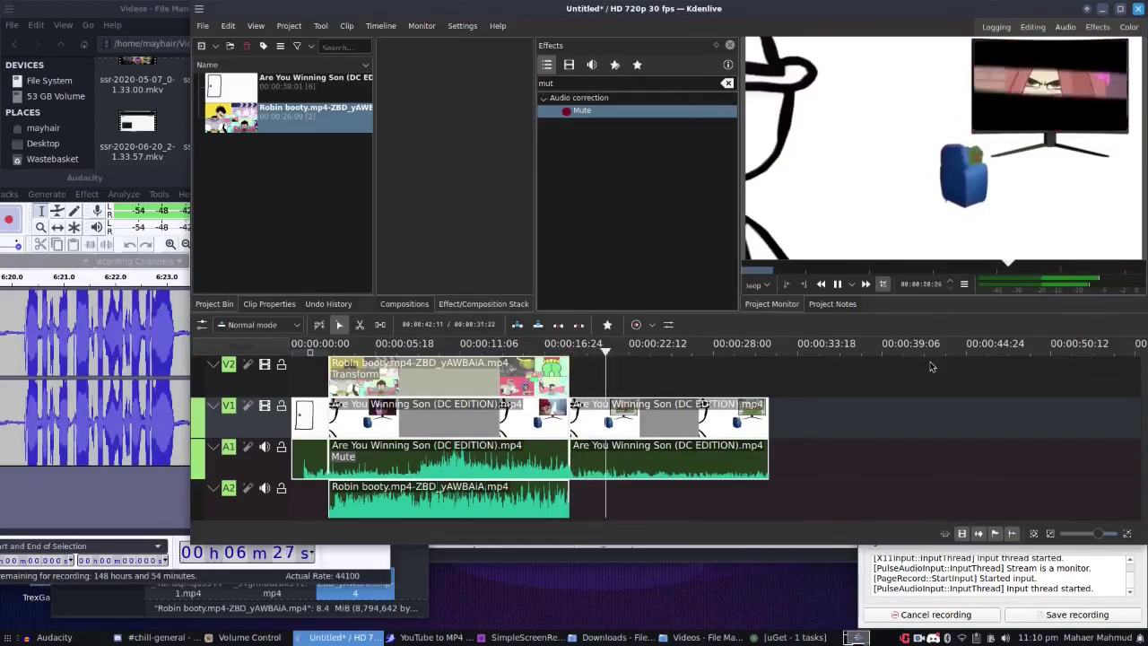
{"action": "left_click", "coordinate": [838, 284]}
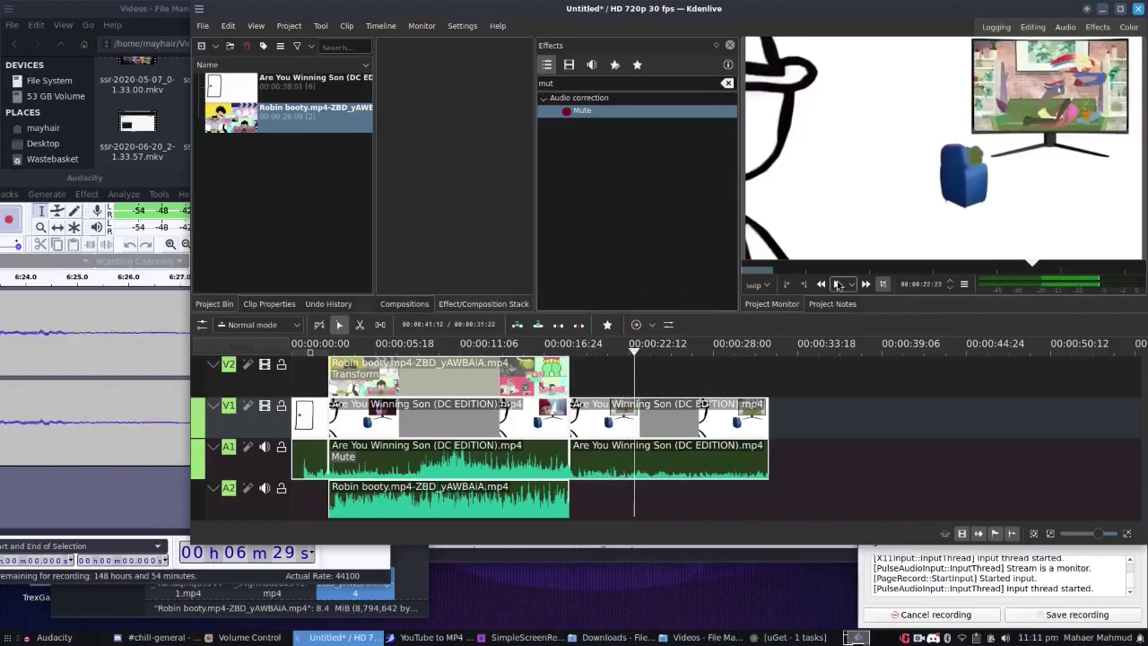
- Resize and move the Robin booty overlay onto the television at about X 725, Y 9, W 515, H 296, with Distort enabled
{"action": "left_click", "coordinate": [518, 345]}
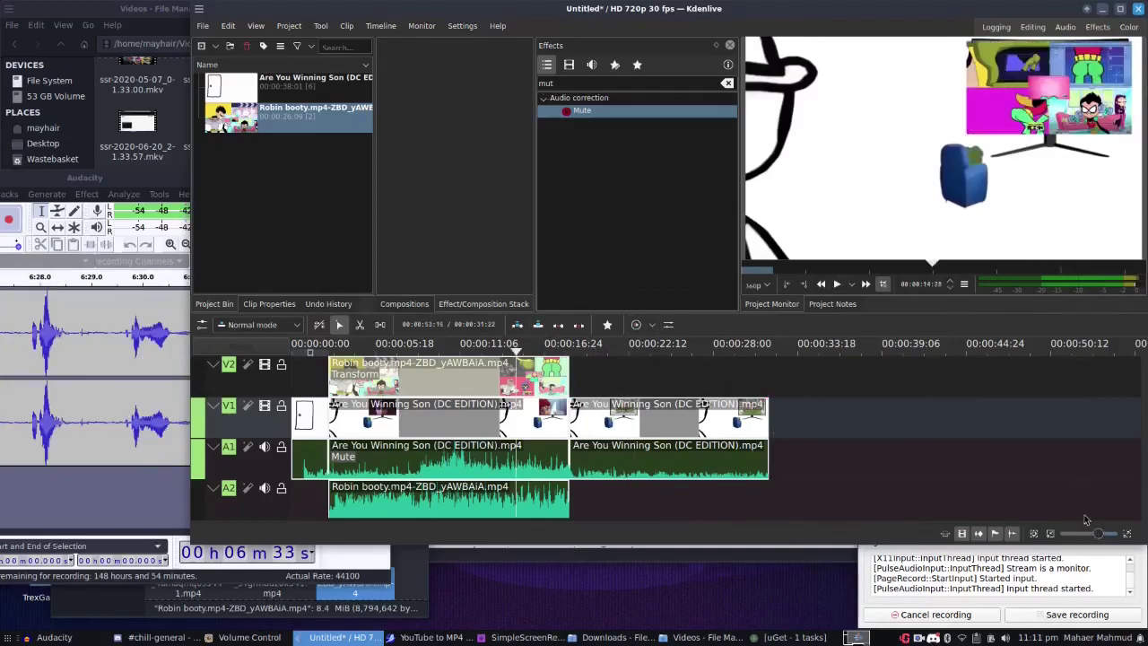
{"action": "left_click", "coordinate": [551, 391]}
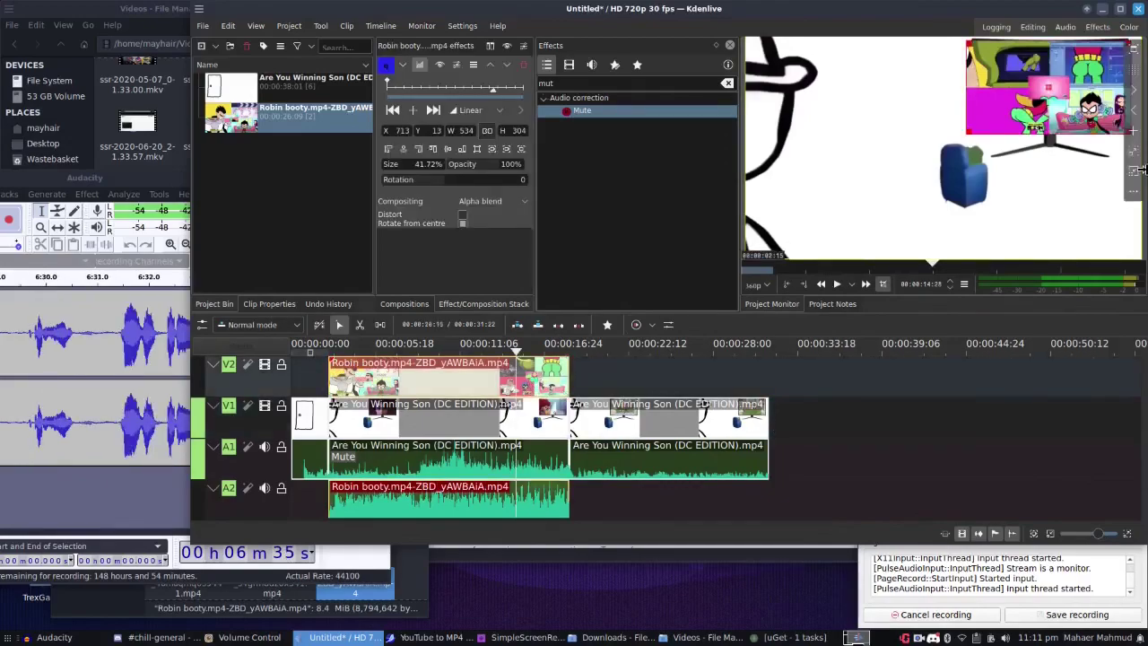
{"action": "left_click_drag", "start_coordinate": [965, 132], "coordinate": [980, 126]}
{"action": "left_click_drag", "start_coordinate": [1054, 82], "coordinate": [1046, 81]}
{"action": "mouse_move", "coordinate": [1132, 131]}
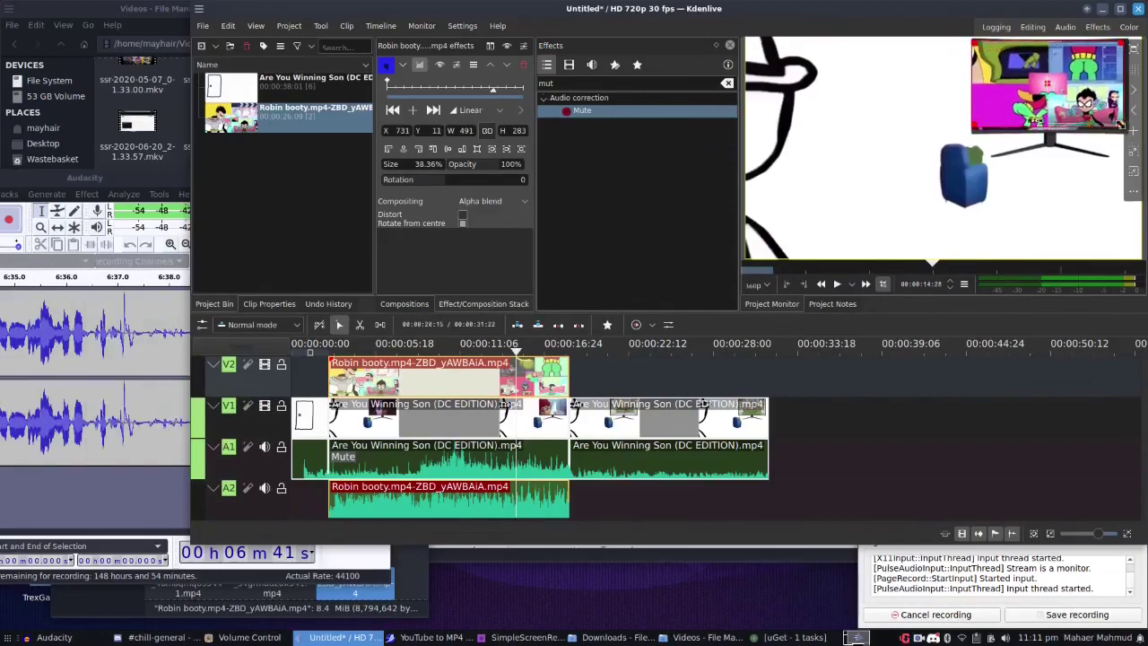
{"action": "left_click_drag", "start_coordinate": [1121, 129], "coordinate": [1129, 132]}
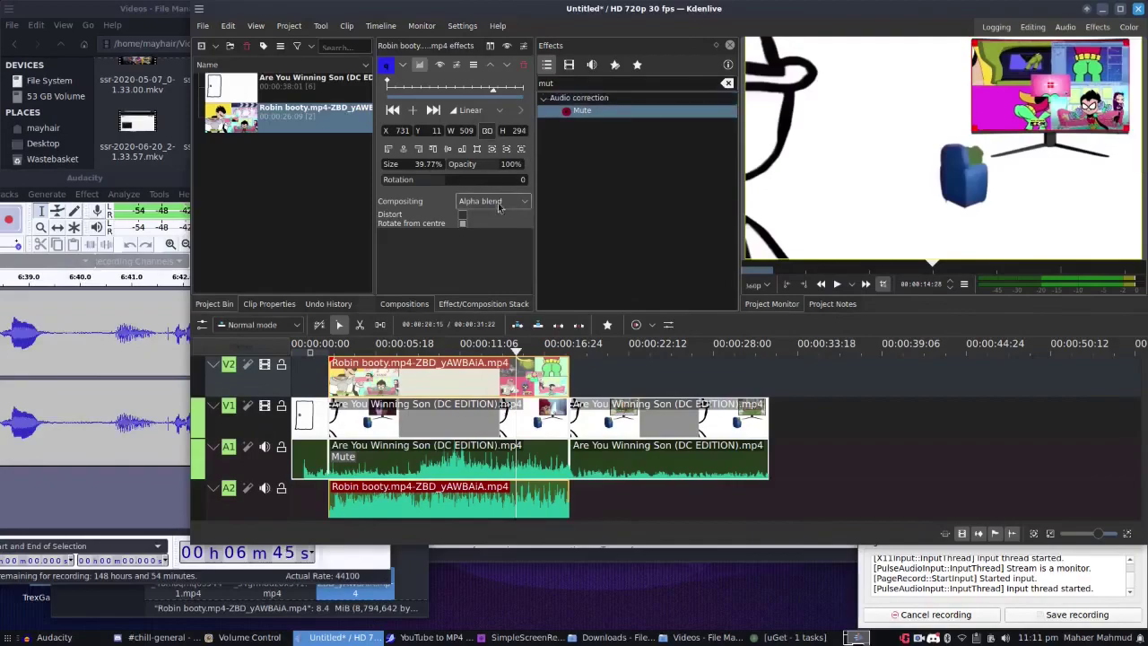
{"action": "left_click", "coordinate": [462, 217]}
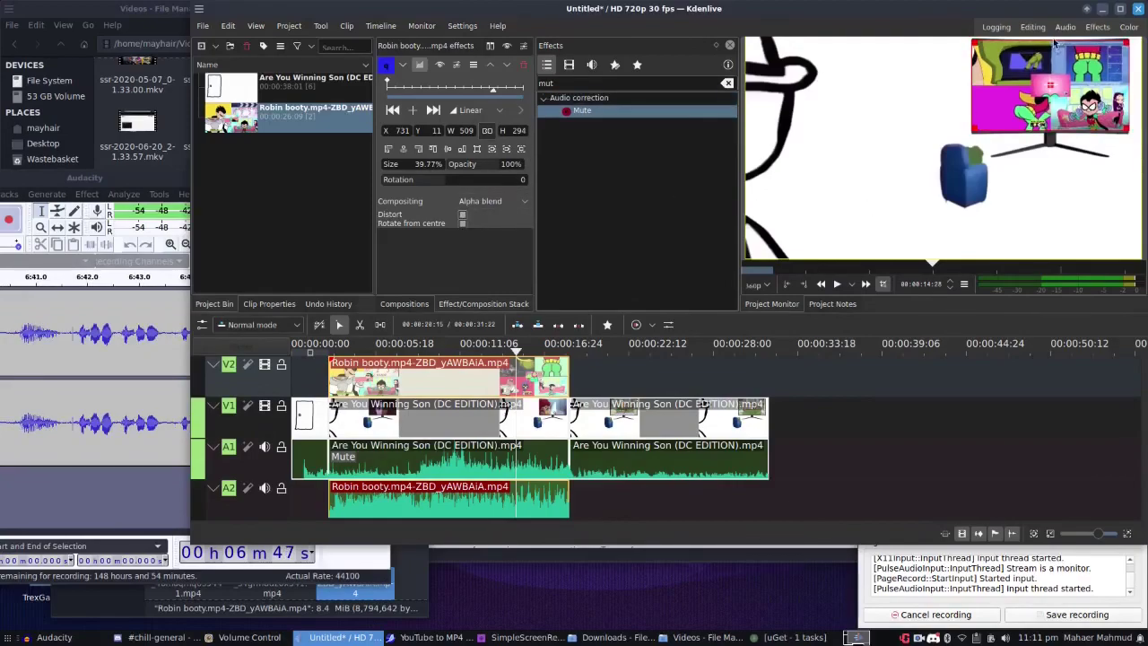
{"action": "mouse_move", "coordinate": [972, 39]}
{"action": "left_mouse_down"}
{"action": "mouse_move", "coordinate": [971, 52]}
{"action": "mouse_move", "coordinate": [826, 71]}
{"action": "mouse_move", "coordinate": [1052, 63]}
{"action": "mouse_move", "coordinate": [971, 37]}
{"action": "left_mouse_up"}
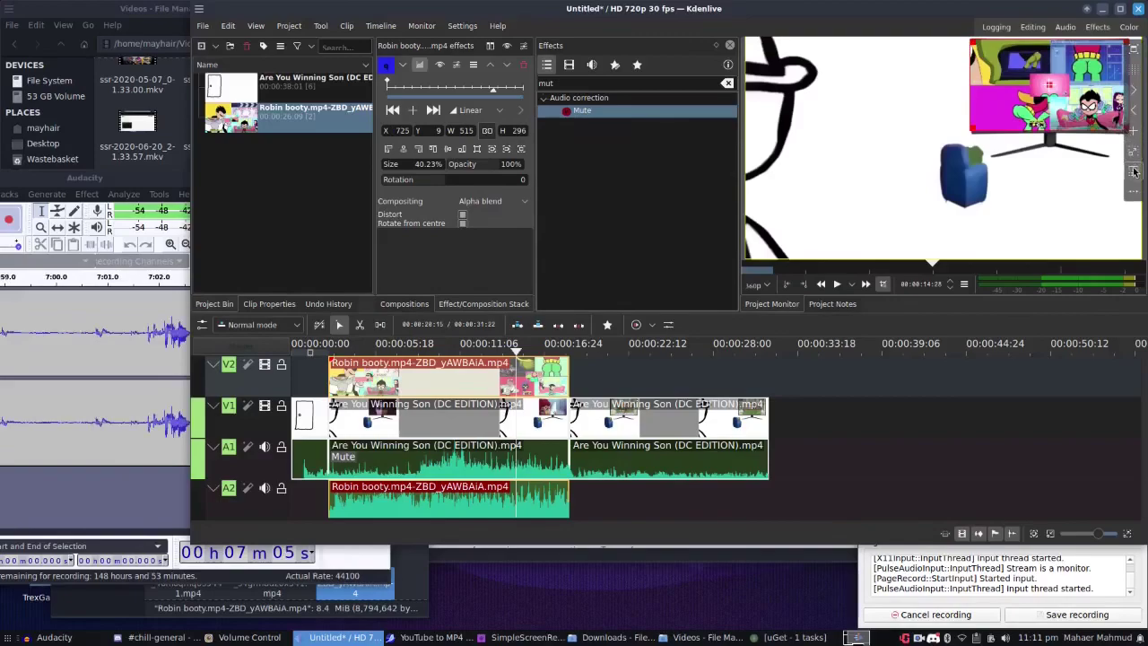
{"action": "left_click", "coordinate": [1130, 158]}
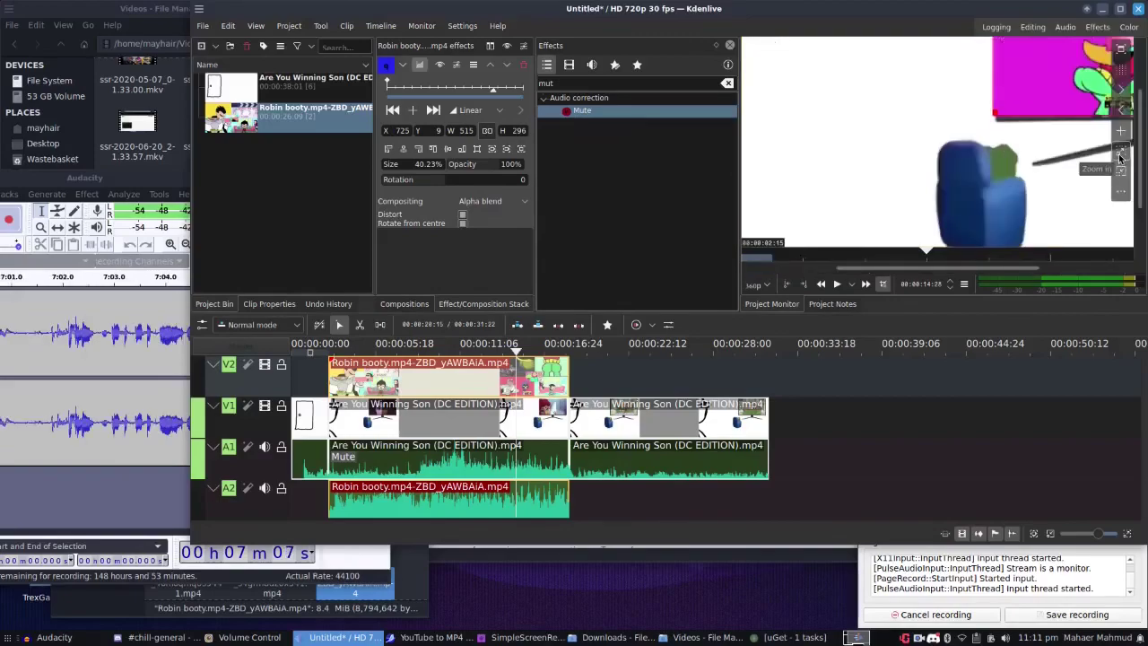
{"action": "left_click", "coordinate": [1124, 164]}
{"action": "left_click", "coordinate": [1122, 172]}
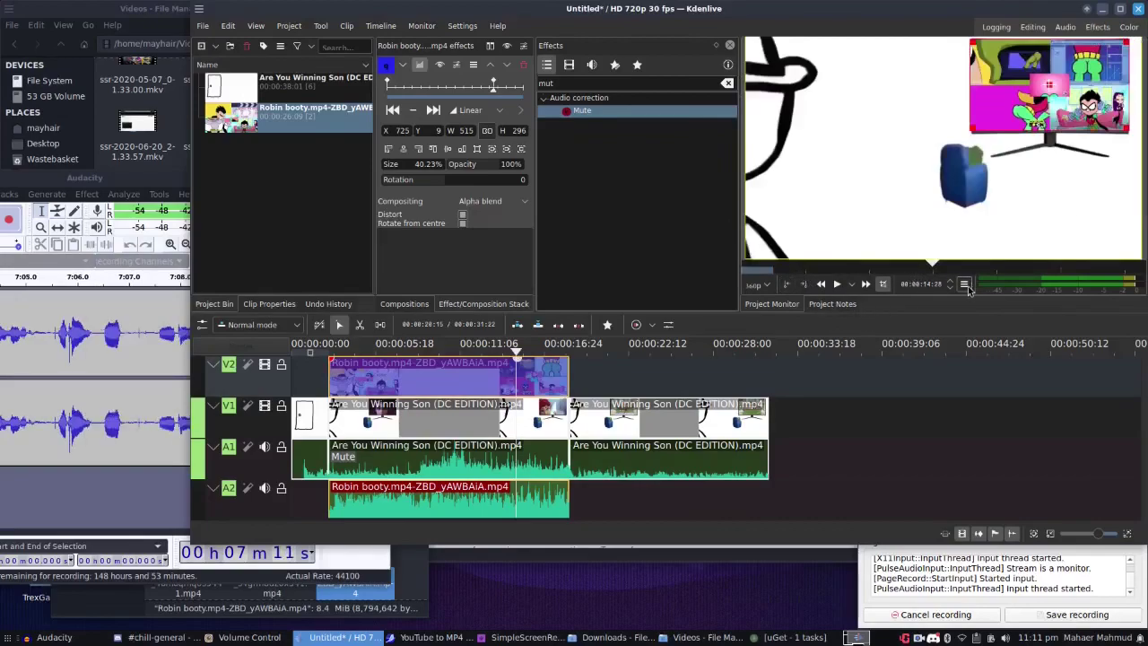
{"action": "left_click", "coordinate": [966, 285]}
{"action": "mouse_move", "coordinate": [1003, 319]}
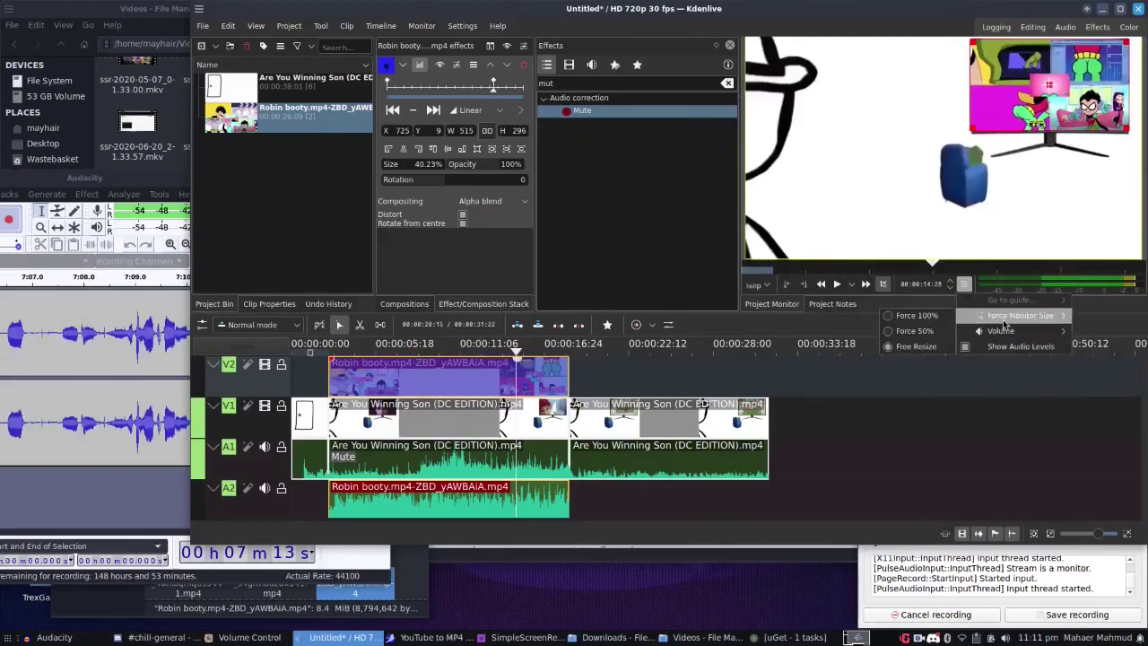
{"action": "left_click", "coordinate": [965, 284]}
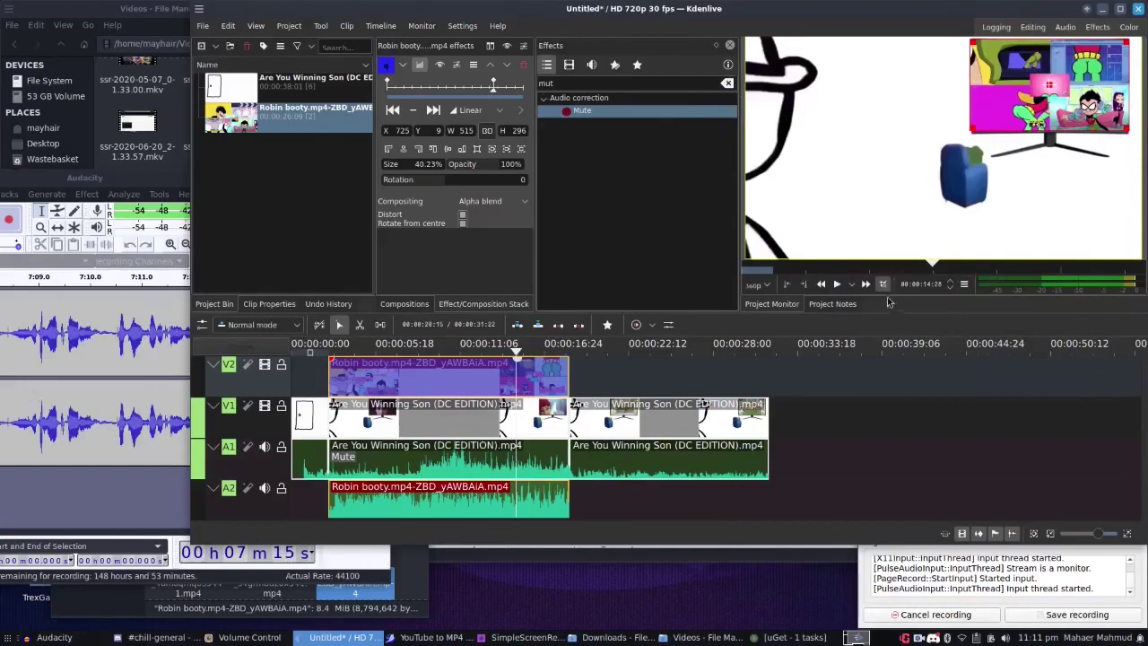
- Shrink the overlay inside the television's frame in the full-screen monitor, to about X 731, Y 14, W 507, H 288
{"action": "double_click", "coordinate": [991, 15]}
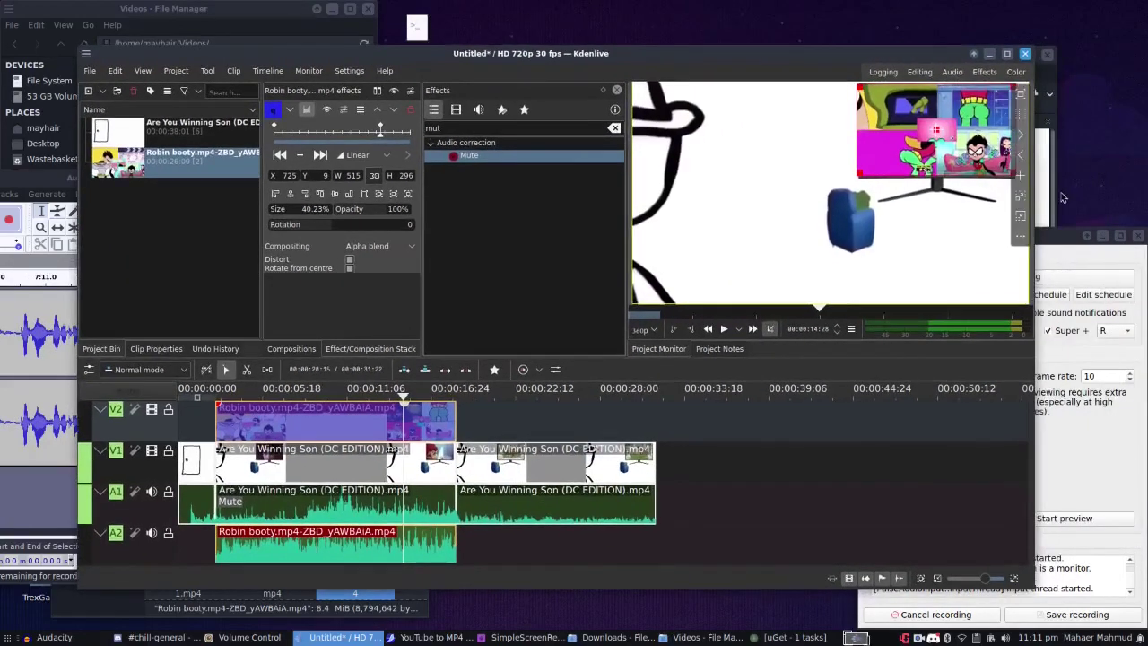
{"action": "left_click", "coordinate": [1022, 94]}
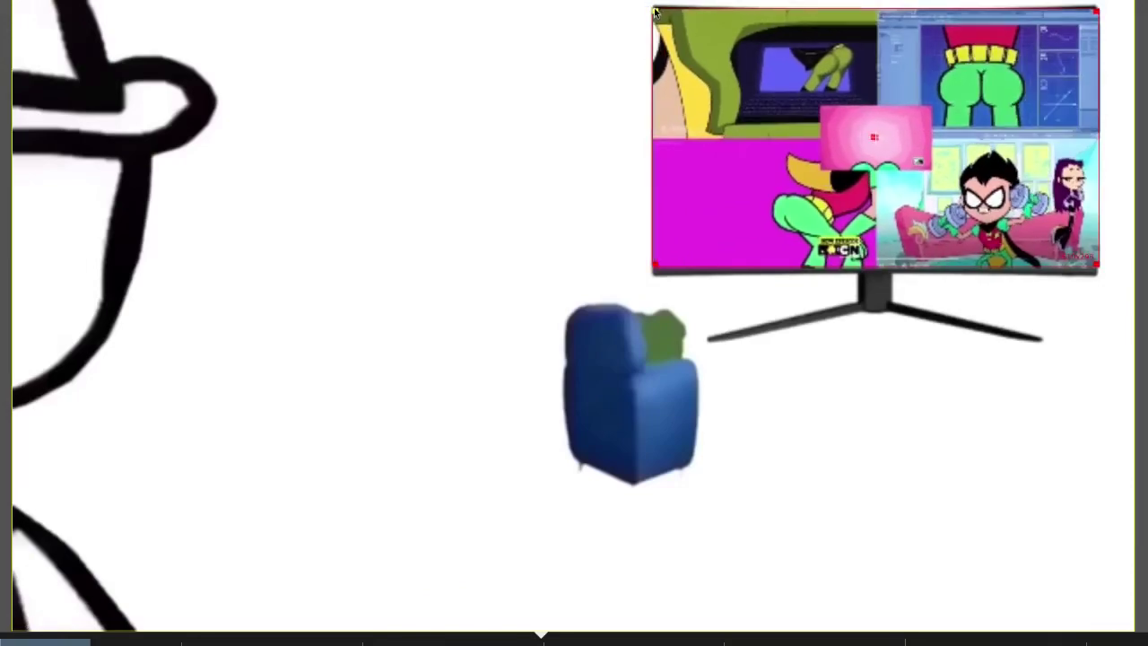
{"action": "left_click_drag", "start_coordinate": [1096, 266], "coordinate": [1096, 270]}
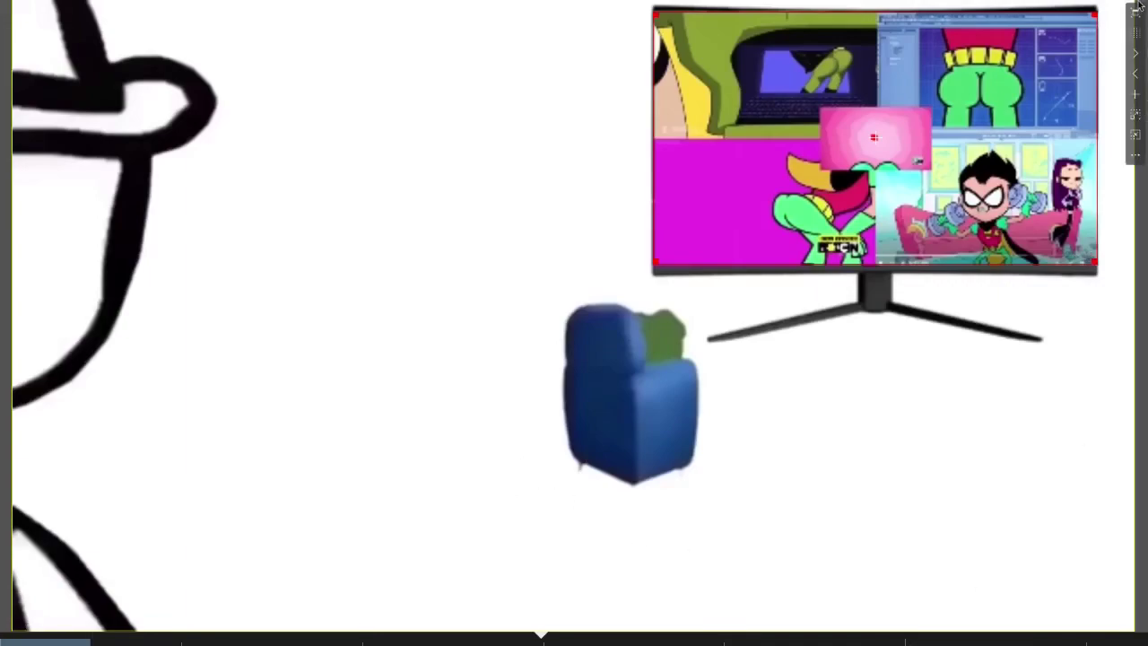
{"action": "left_click", "coordinate": [1135, 13]}
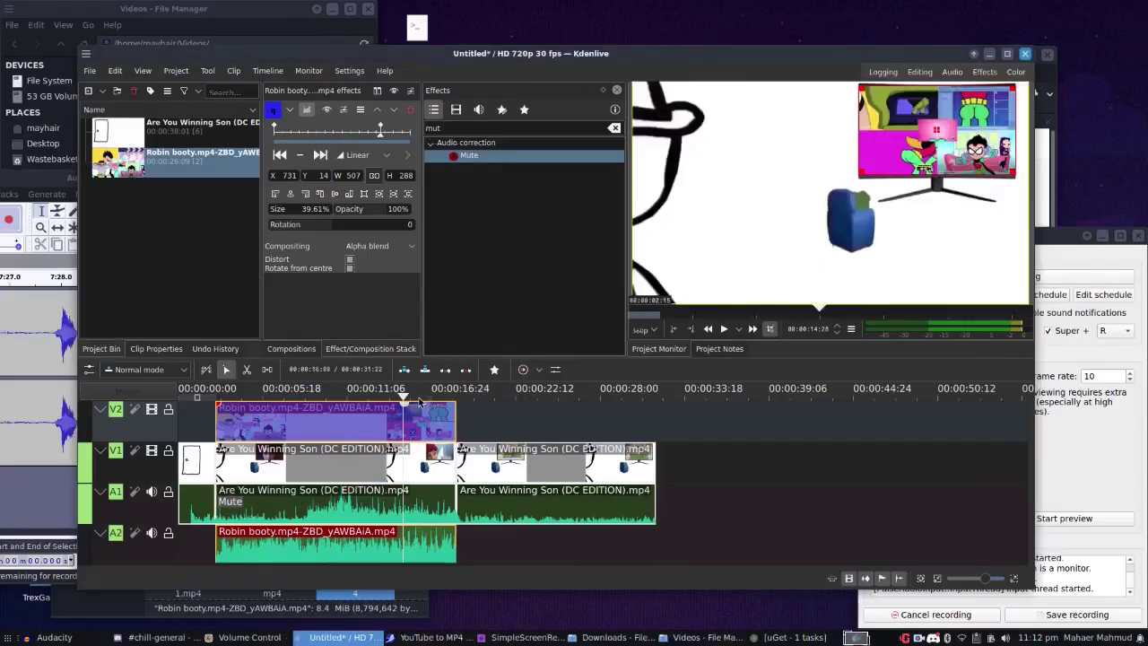
- Compare the overlay at its start and at the 00:00:14:28 keyframe, and revert the keyframe and the last resizing
{"action": "key", "text": "alt+Left"}
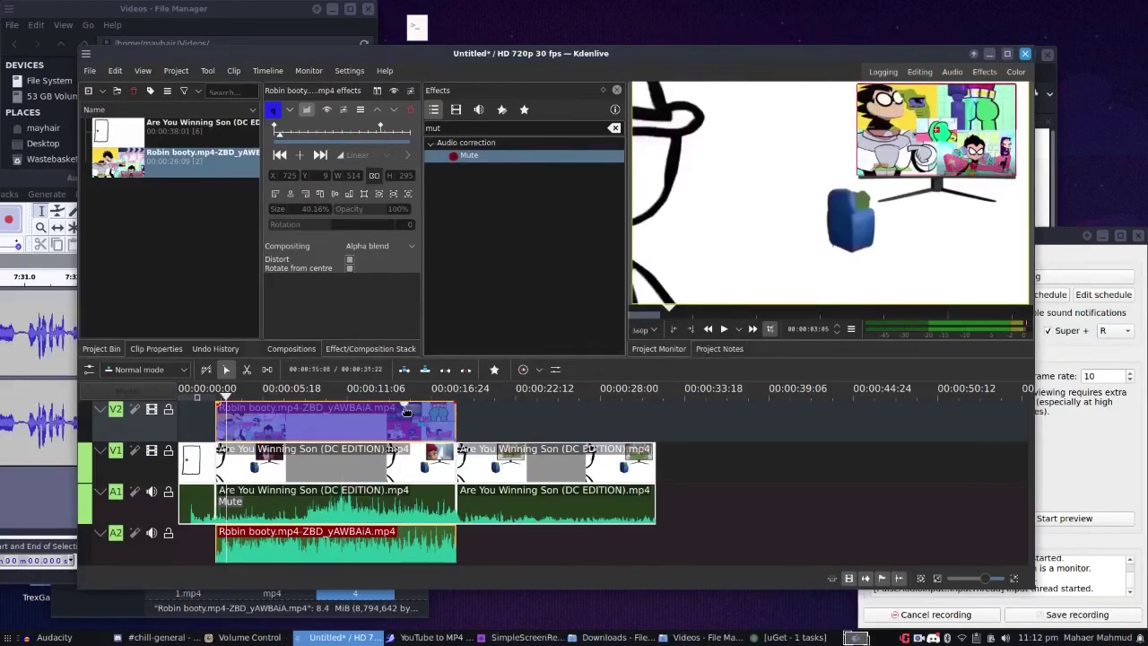
{"action": "left_click", "coordinate": [406, 411]}
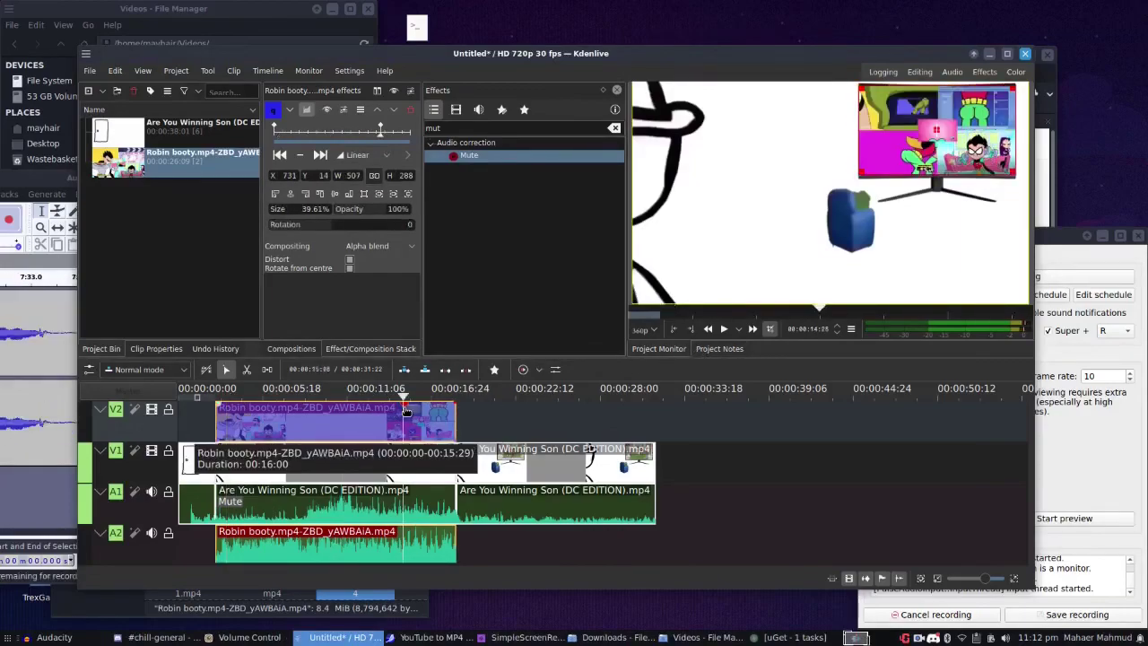
{"action": "key", "text": "Right"}
{"action": "key", "text": "Right"}
{"action": "key", "text": "Right"}
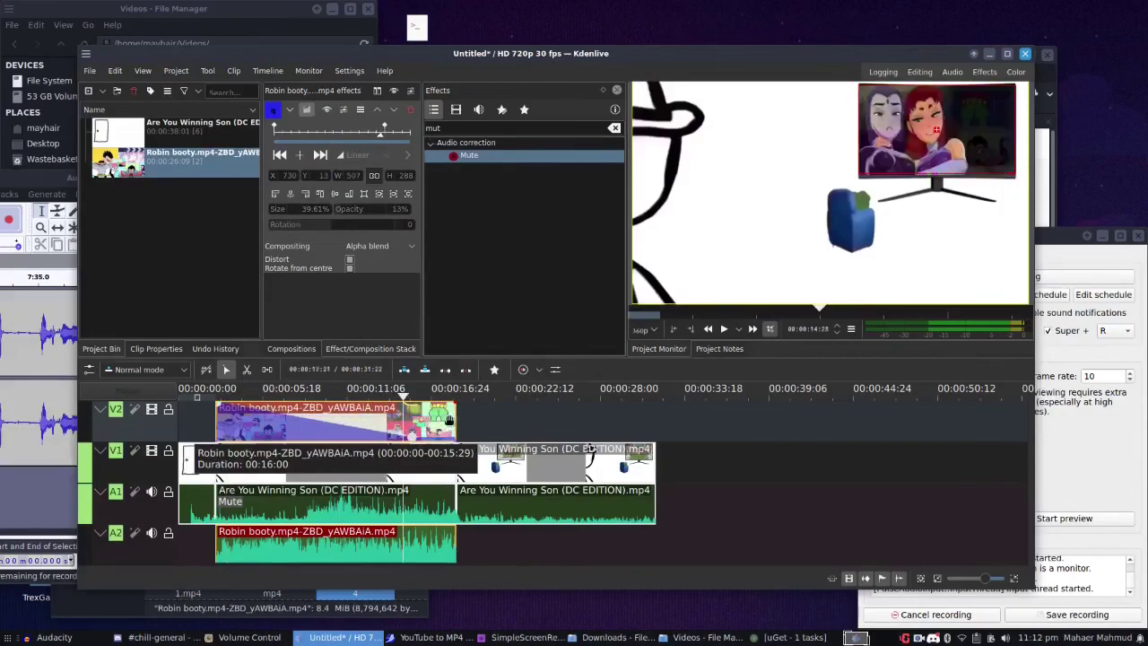
{"action": "left_click", "coordinate": [455, 422]}
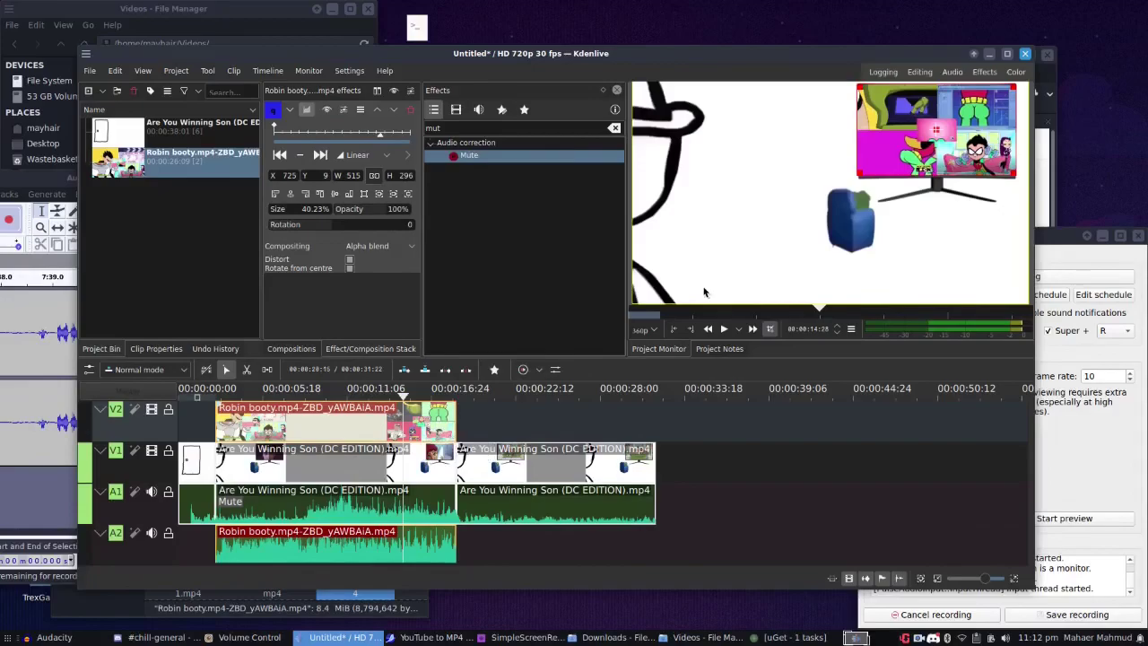
- Fit the Robin booty overlay inside the television's frame in the full-screen monitor, to about X 732, Y 12, W 503, H 294
{"action": "left_click", "coordinate": [1019, 95]}
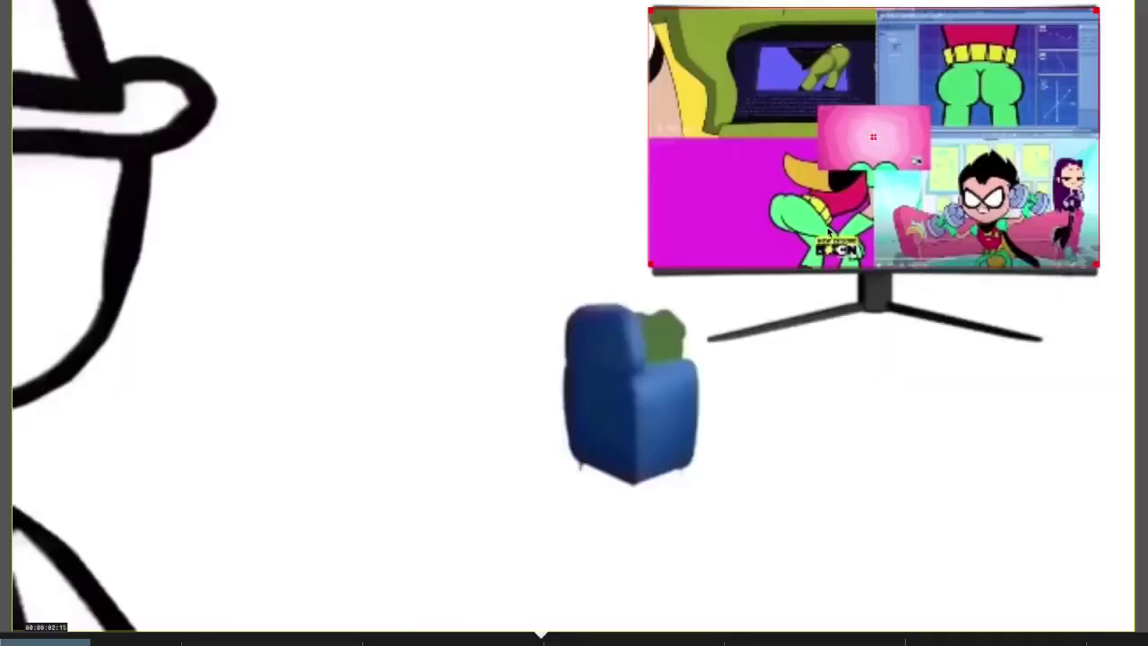
{"action": "left_click_drag", "start_coordinate": [652, 7], "coordinate": [658, 11]}
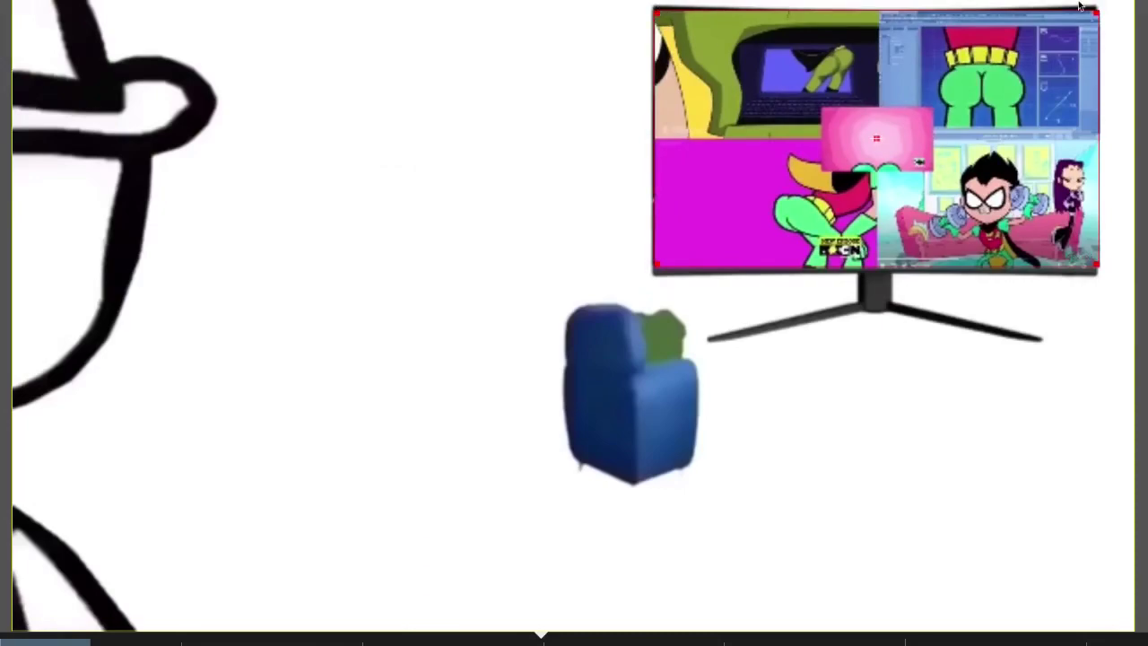
{"action": "left_click_drag", "start_coordinate": [1096, 264], "coordinate": [1093, 263]}
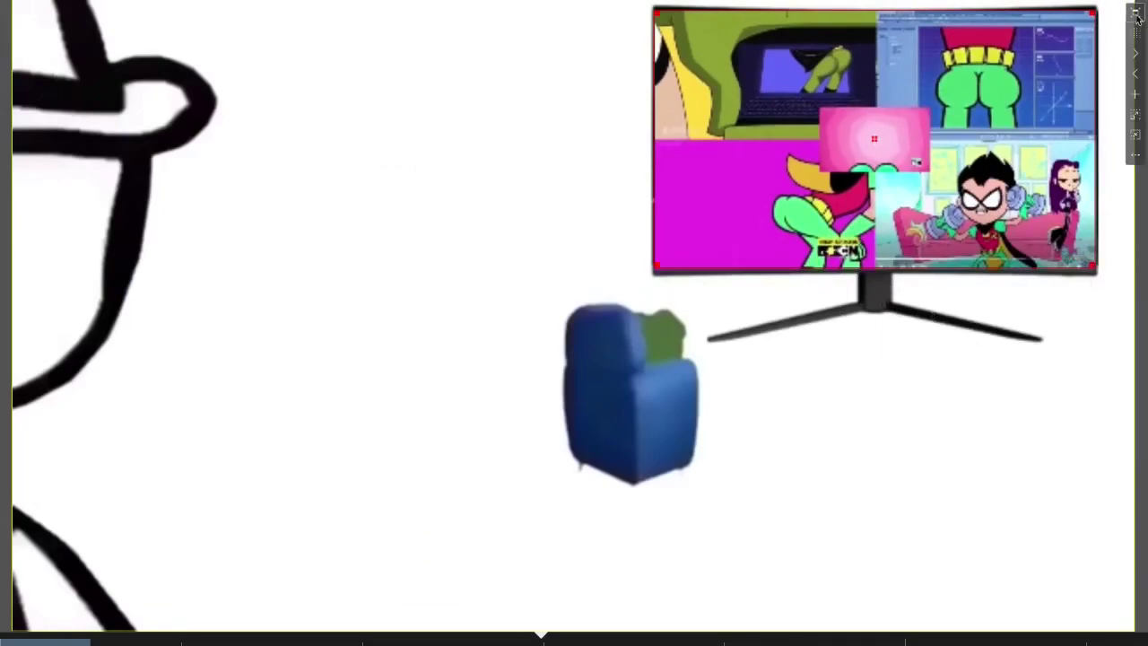
{"action": "left_click", "coordinate": [1136, 15]}
- Play the timeline from about 00:00:06:23 for a couple of seconds to review the resized overlay
{"action": "left_click_drag", "start_coordinate": [395, 400], "coordinate": [279, 394]}
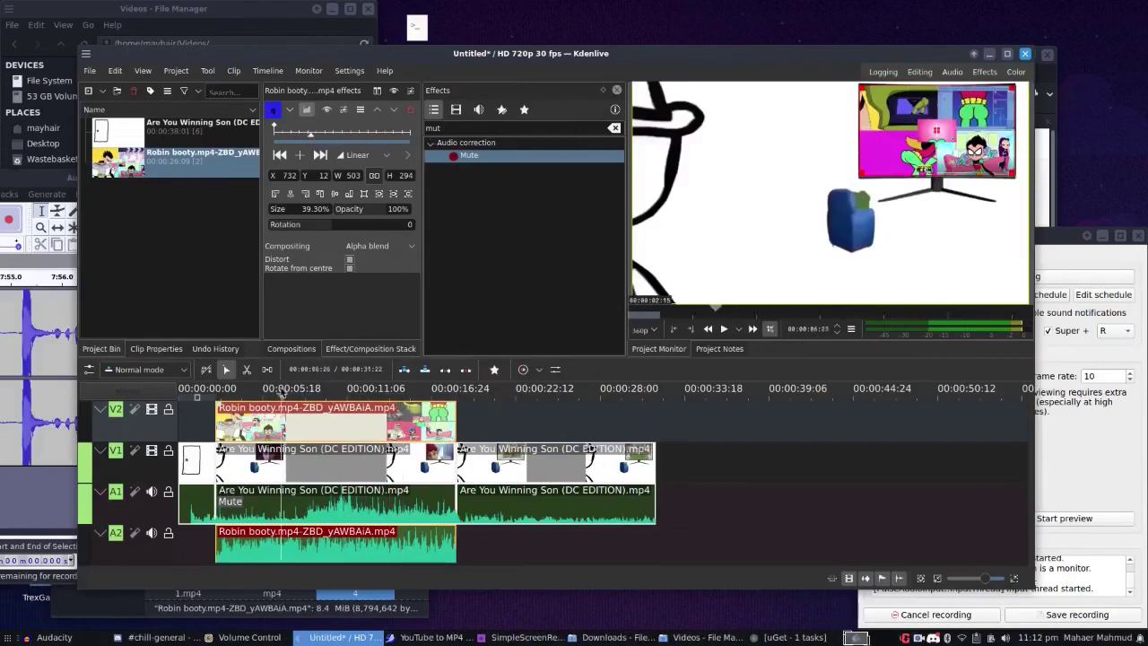
{"action": "left_click", "coordinate": [723, 329]}
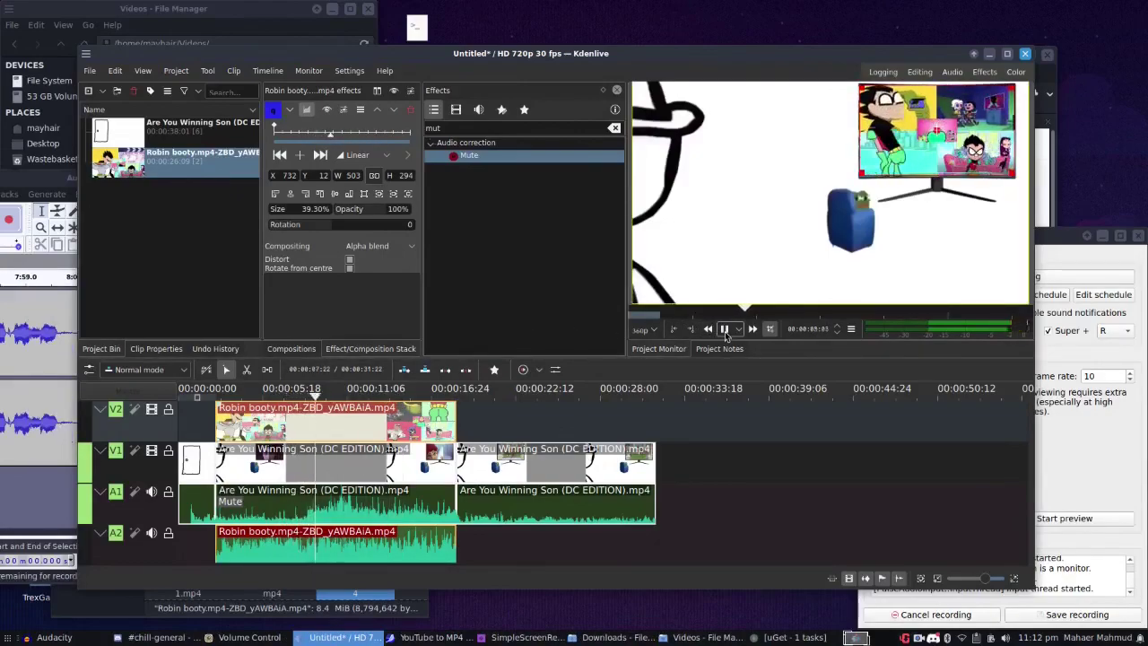
{"action": "left_click", "coordinate": [724, 329]}
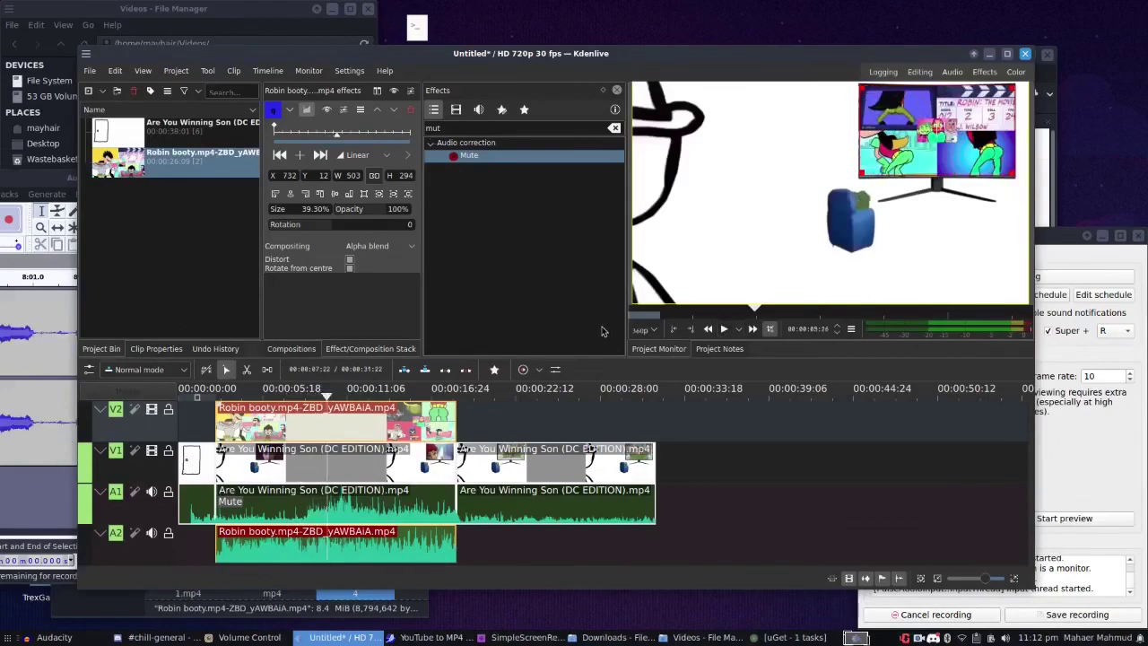
- Save the project in the Videos folder as "pog video"
{"action": "key", "text": "ctrl+s"}
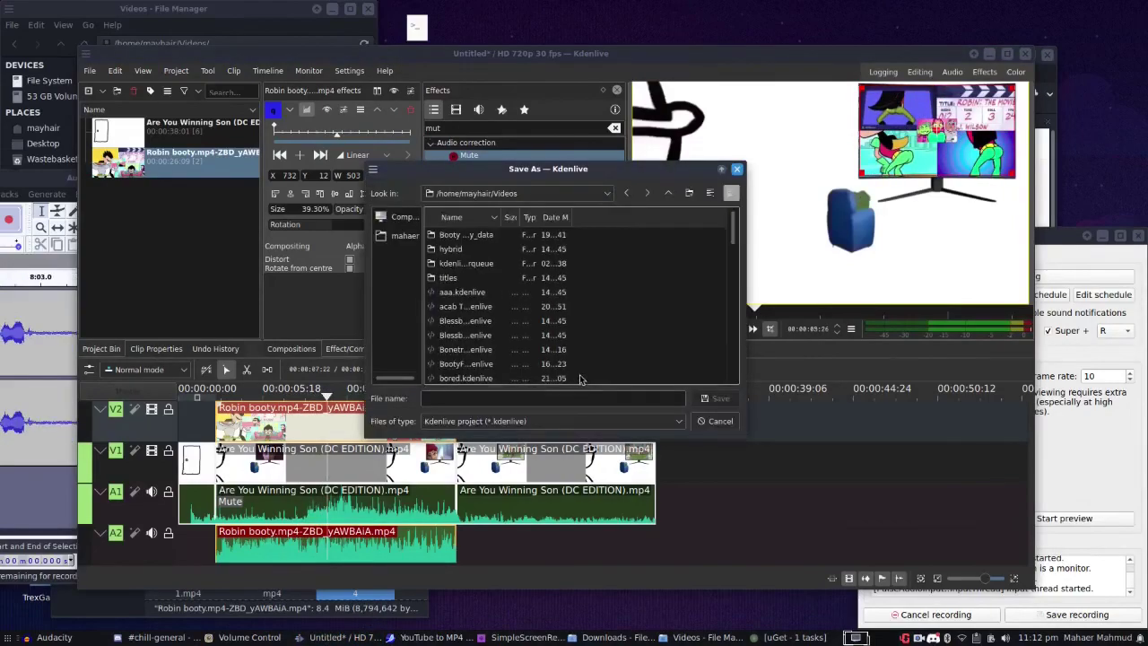
{"action": "type", "text": "pog"}
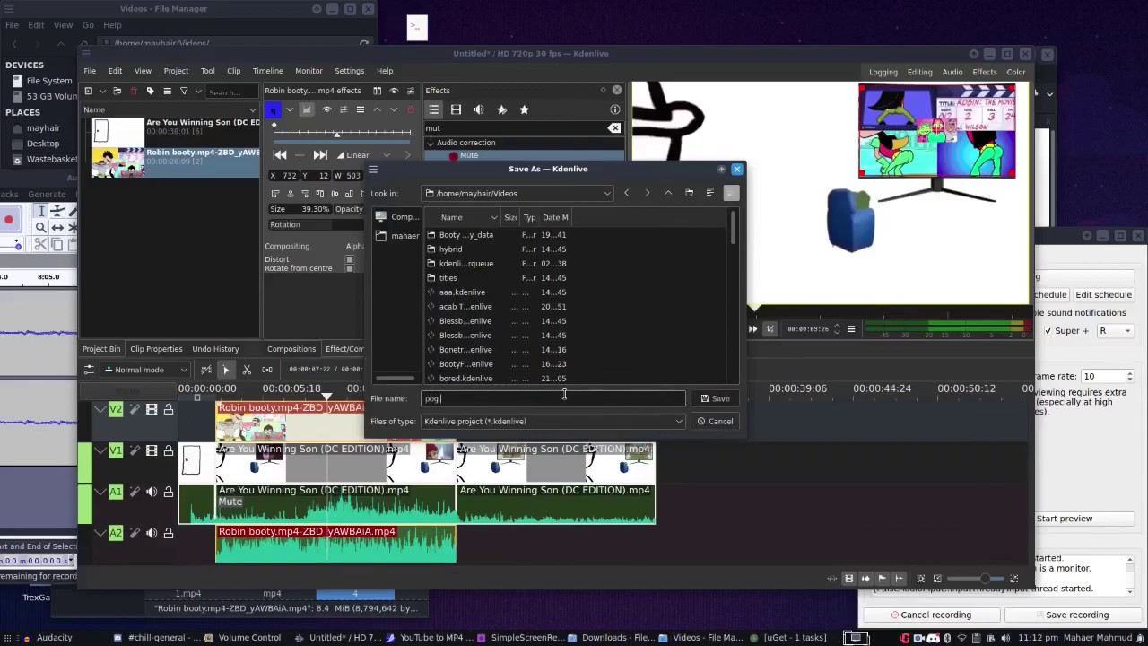
{"action": "type", "text": " video"}
{"action": "key", "text": "Return"}
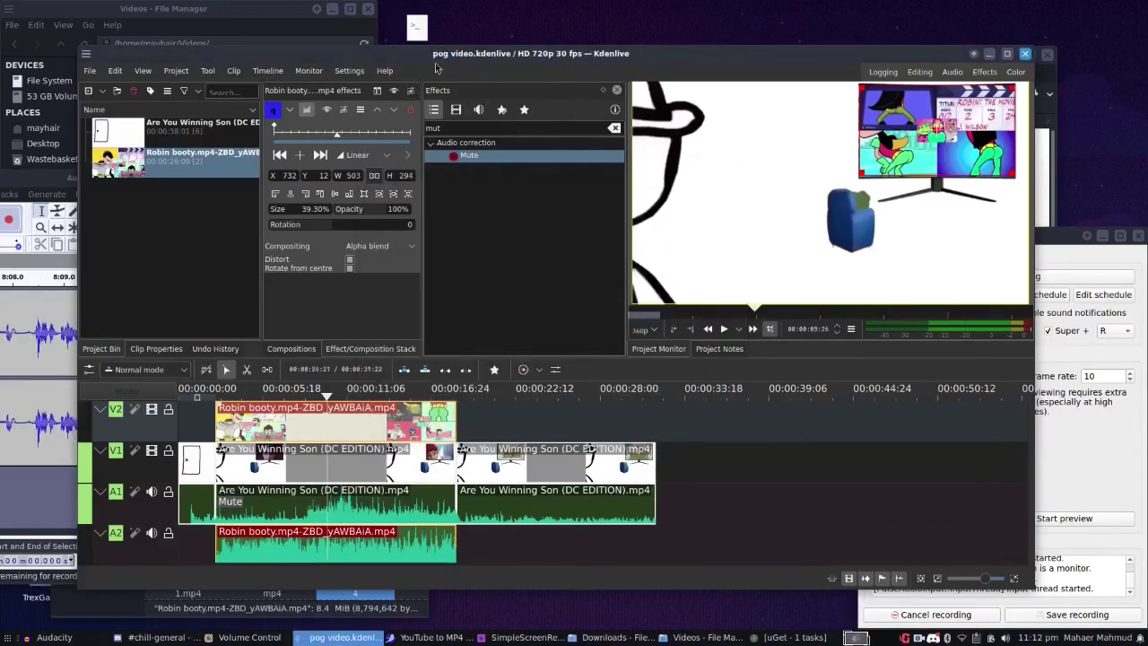
- Open the project's render settings and choose the format "MP4 - the dominating format (H264/AAC)"
{"action": "left_click", "coordinate": [390, 70]}
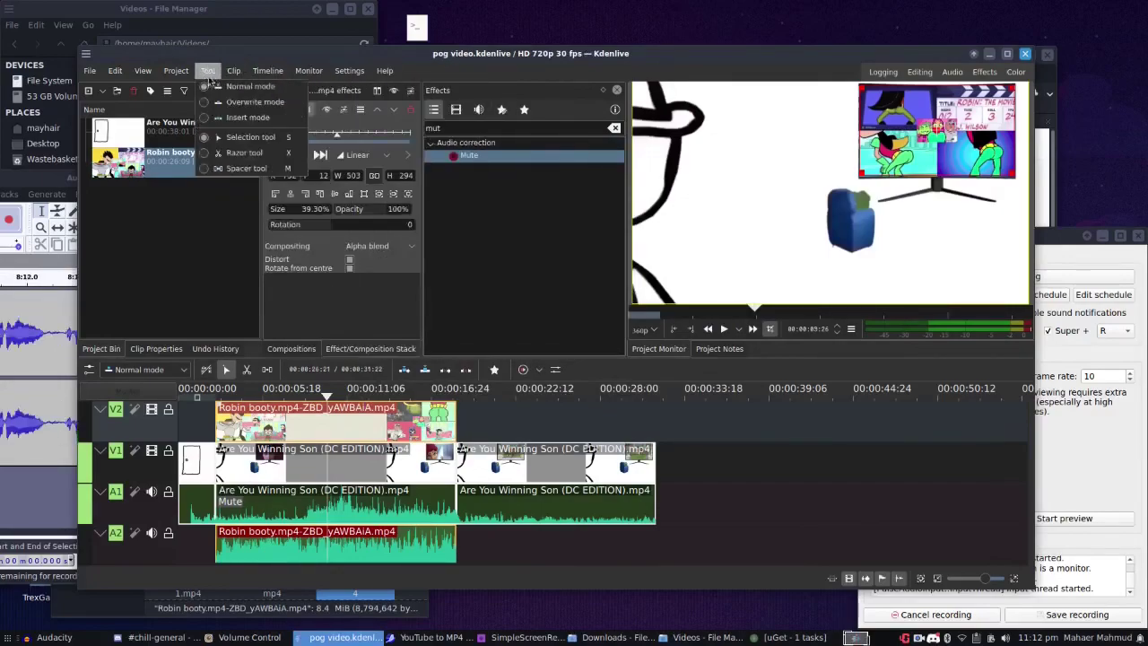
{"action": "mouse_move", "coordinate": [176, 71]}
{"action": "left_click", "coordinate": [244, 252]}
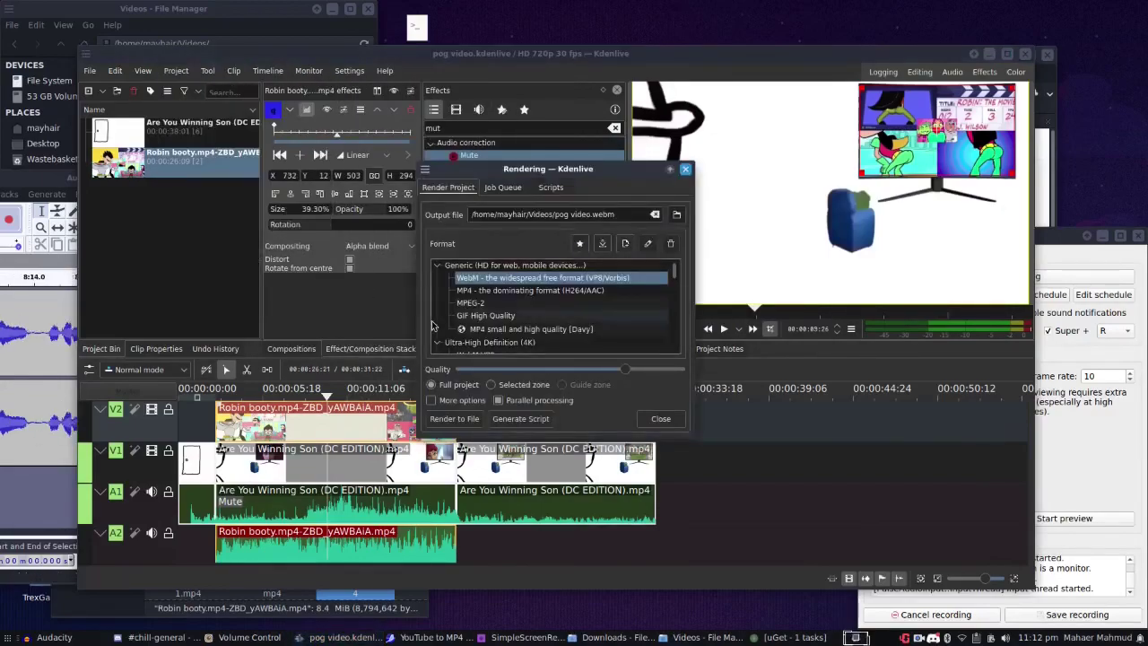
{"action": "left_click", "coordinate": [489, 292]}
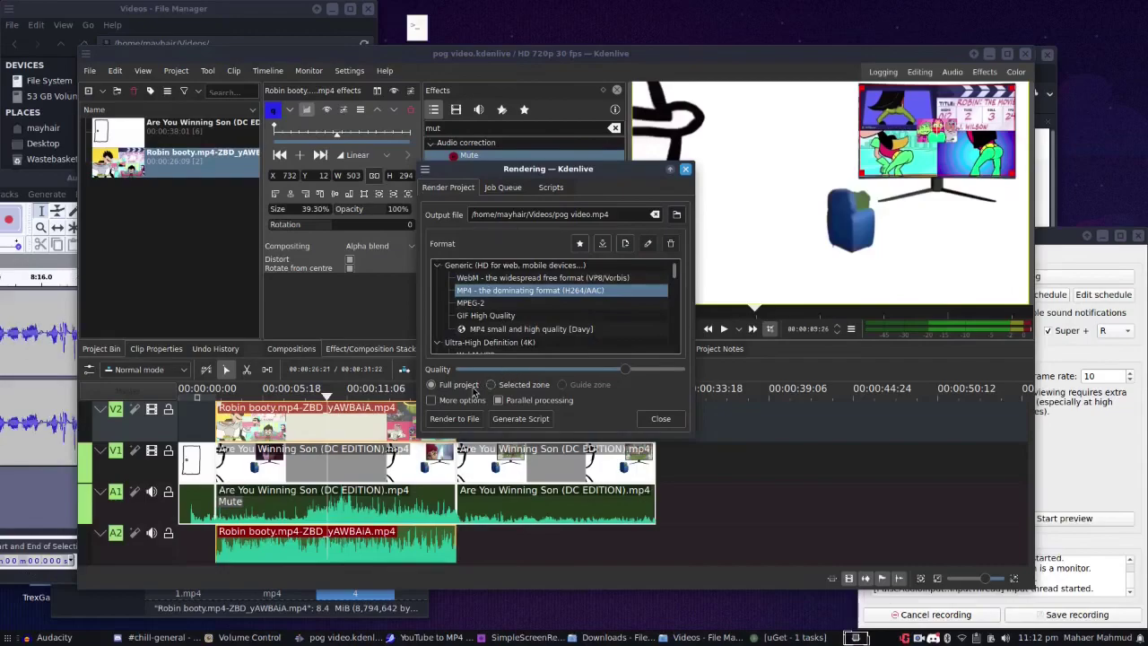
{"action": "left_click", "coordinate": [507, 330]}
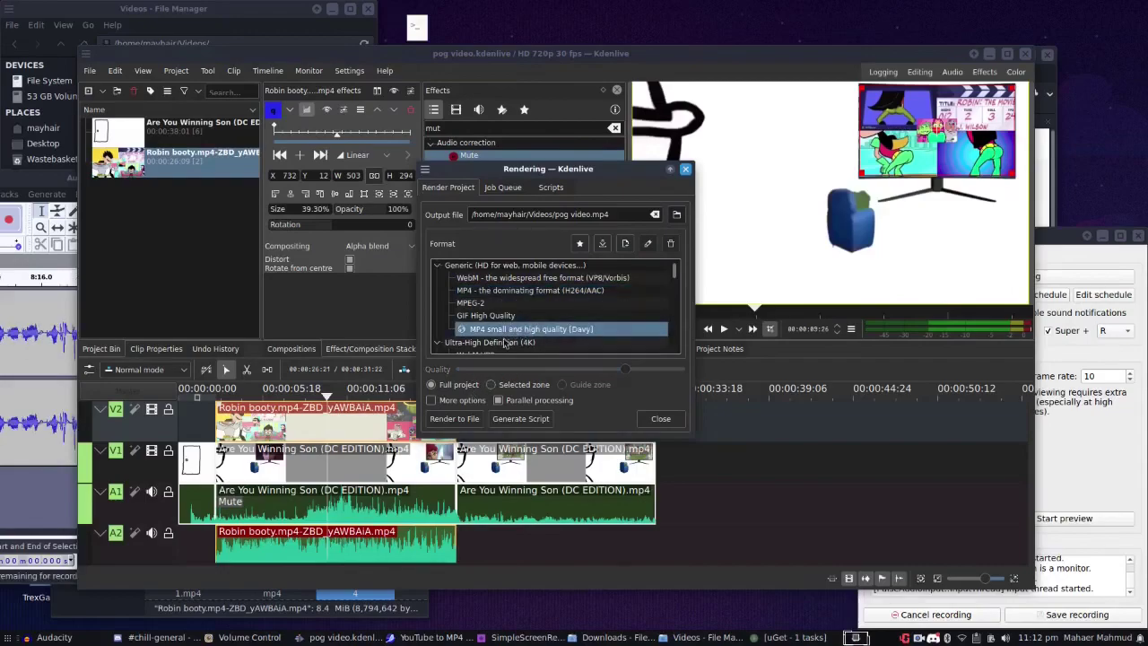
{"action": "left_click", "coordinate": [509, 293]}
- Show the additional render options, try a different encoder speed, and render the full project to pog video.mp4
{"action": "left_click", "coordinate": [434, 400]}
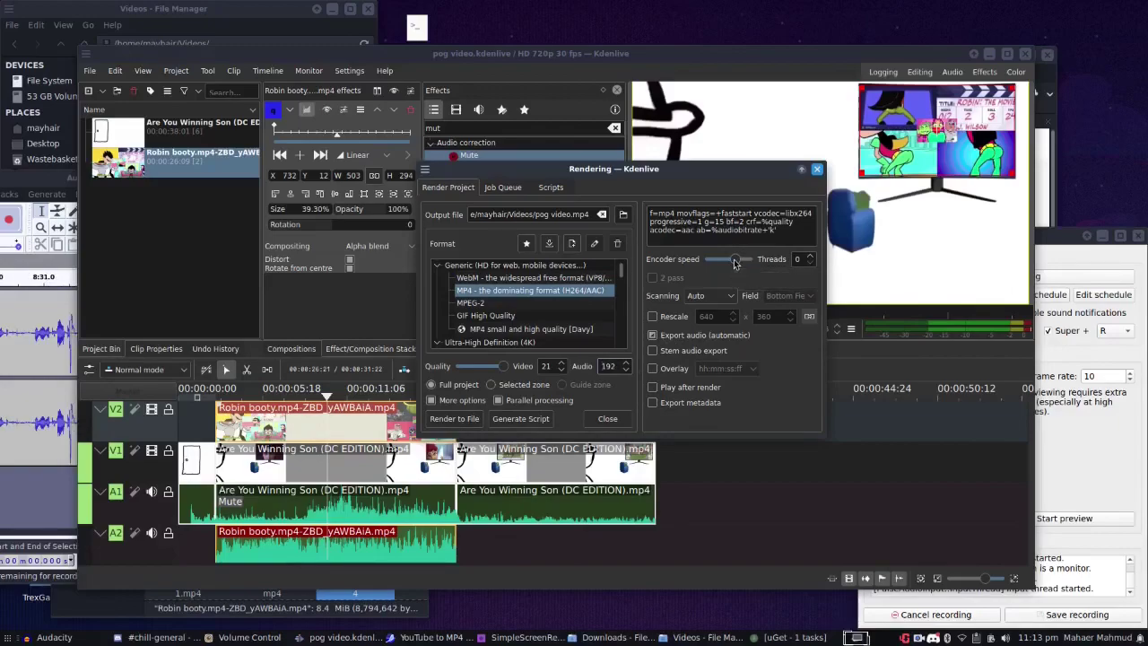
{"action": "left_click_drag", "start_coordinate": [735, 262], "coordinate": [713, 263]}
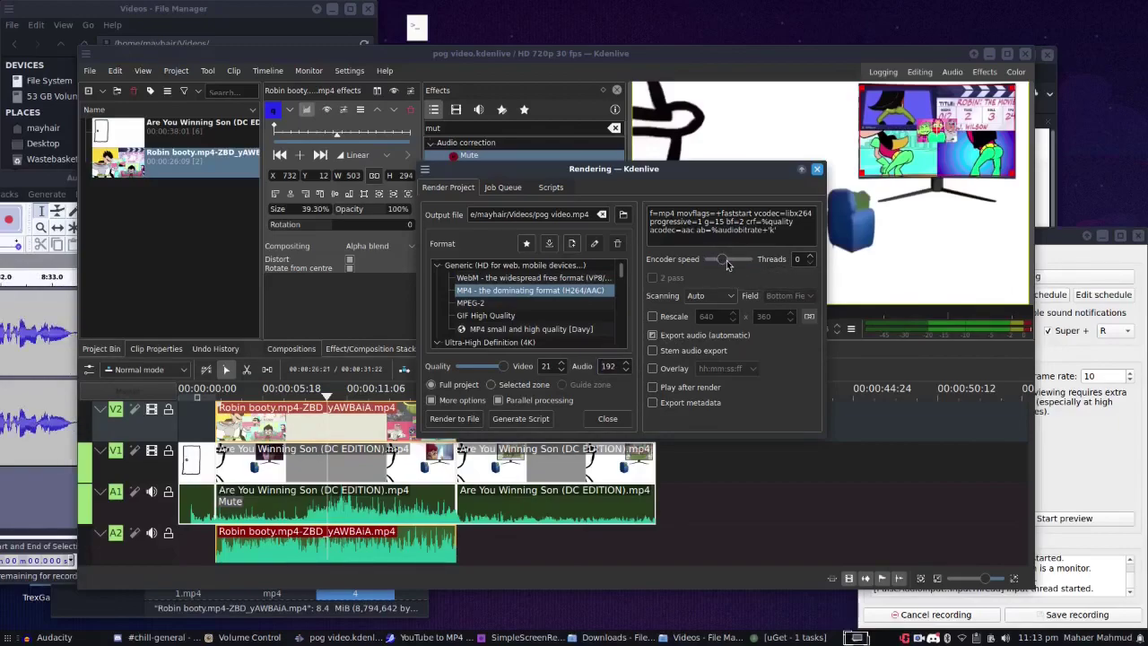
{"action": "left_click", "coordinate": [453, 419]}
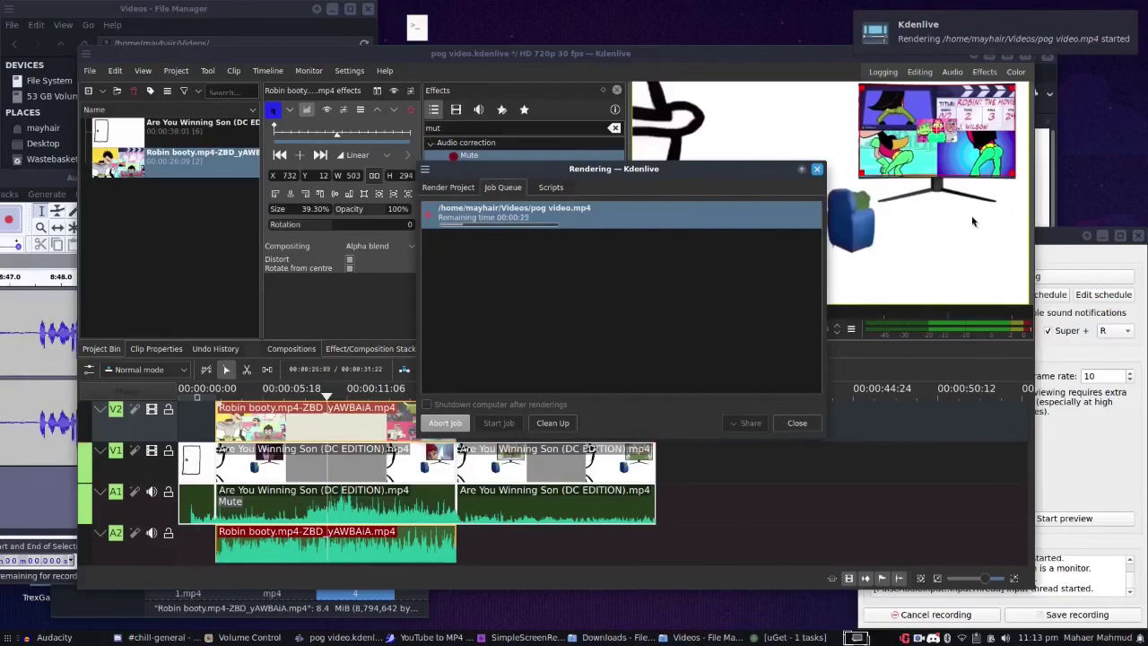
- Switch to SeaMonkey and open YouTube in a new tab with "!yt", checking the render progress in between
{"action": "left_click", "coordinate": [1048, 191]}
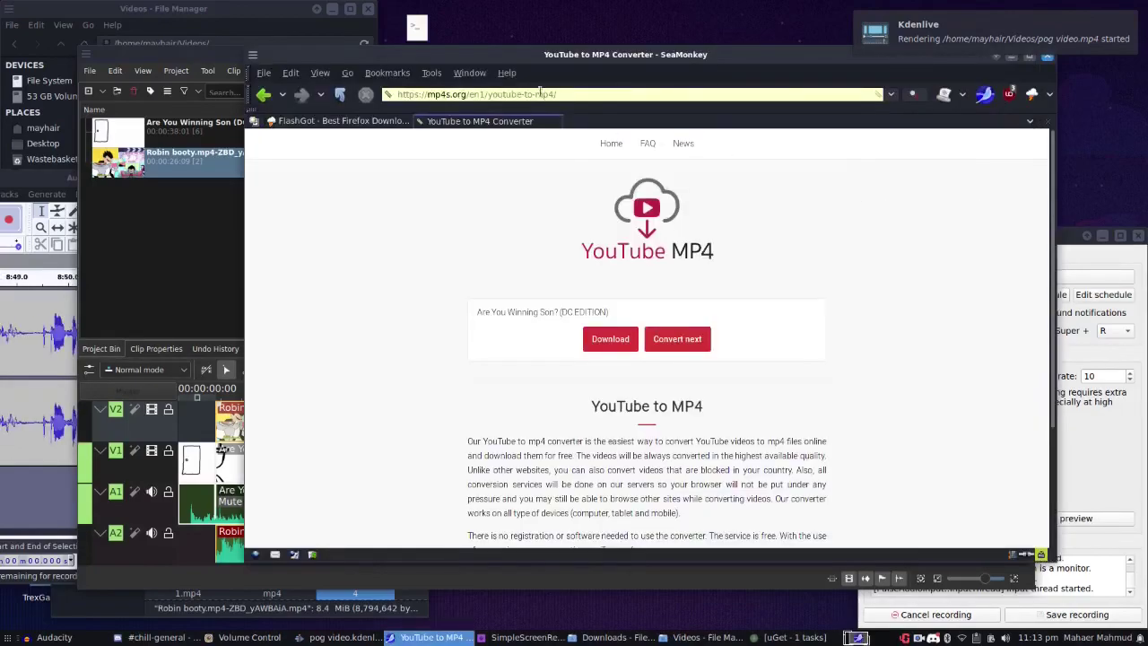
{"action": "left_click_drag", "start_coordinate": [563, 68], "coordinate": [761, 135]}
{"action": "key", "text": "ctrl+t"}
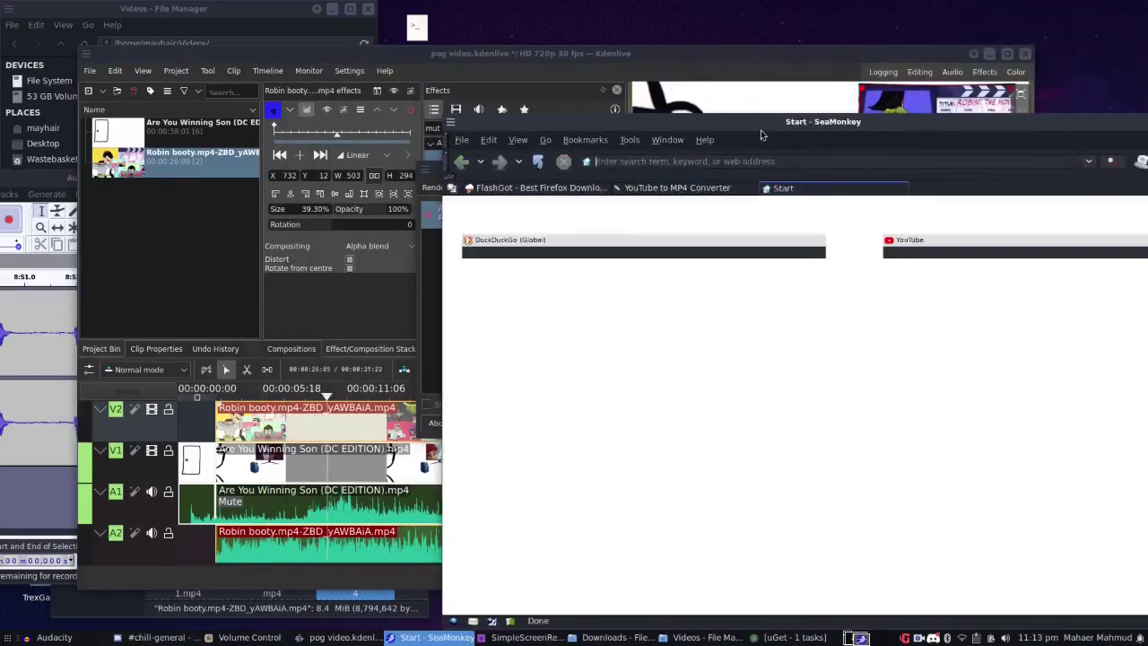
{"action": "left_click", "coordinate": [556, 54]}
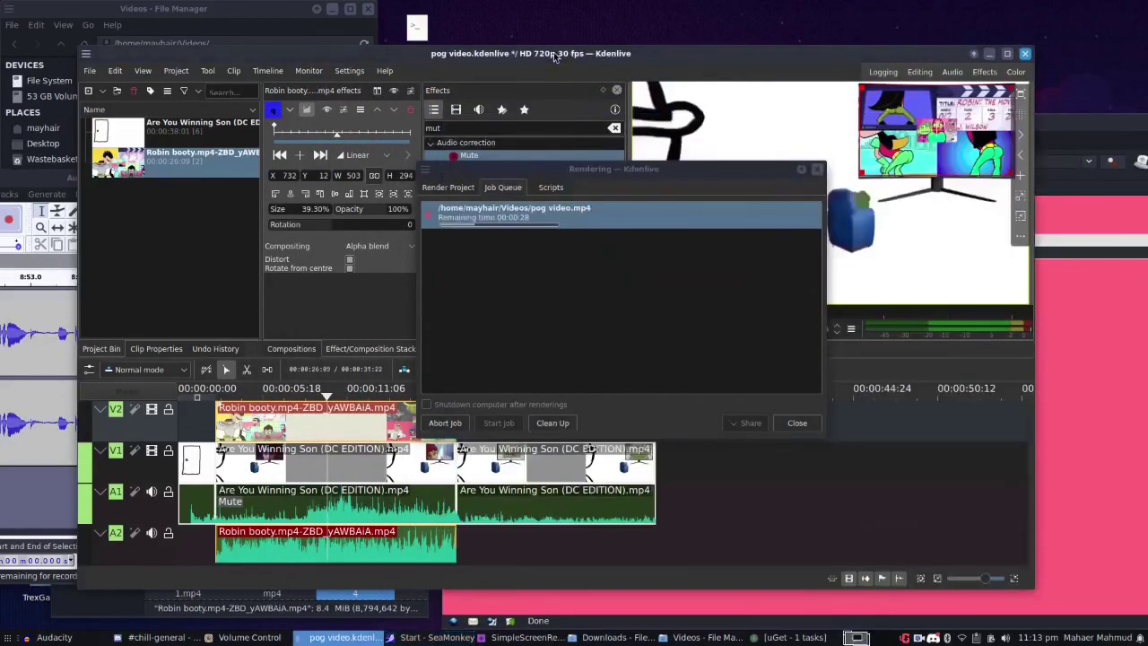
{"action": "key", "text": "alt+Tab"}
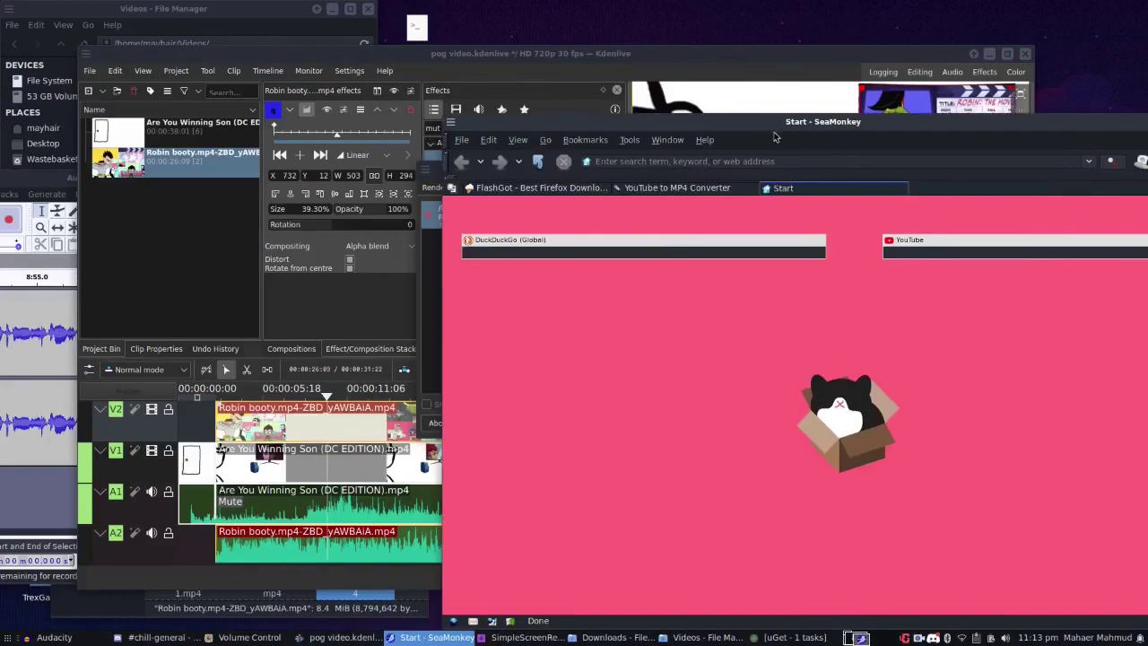
{"action": "left_click_drag", "start_coordinate": [776, 138], "coordinate": [669, 112]}
{"action": "type", "text": "yt"}
{"action": "key", "text": "Return"}
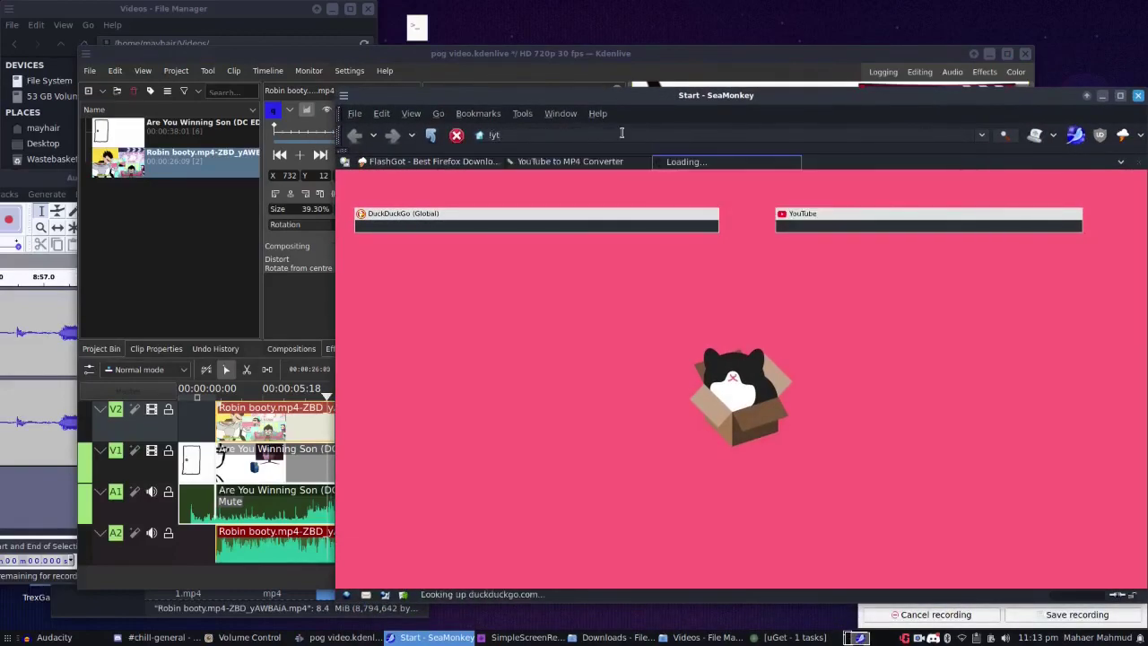
{"action": "left_click_drag", "start_coordinate": [667, 98], "coordinate": [640, 110]}
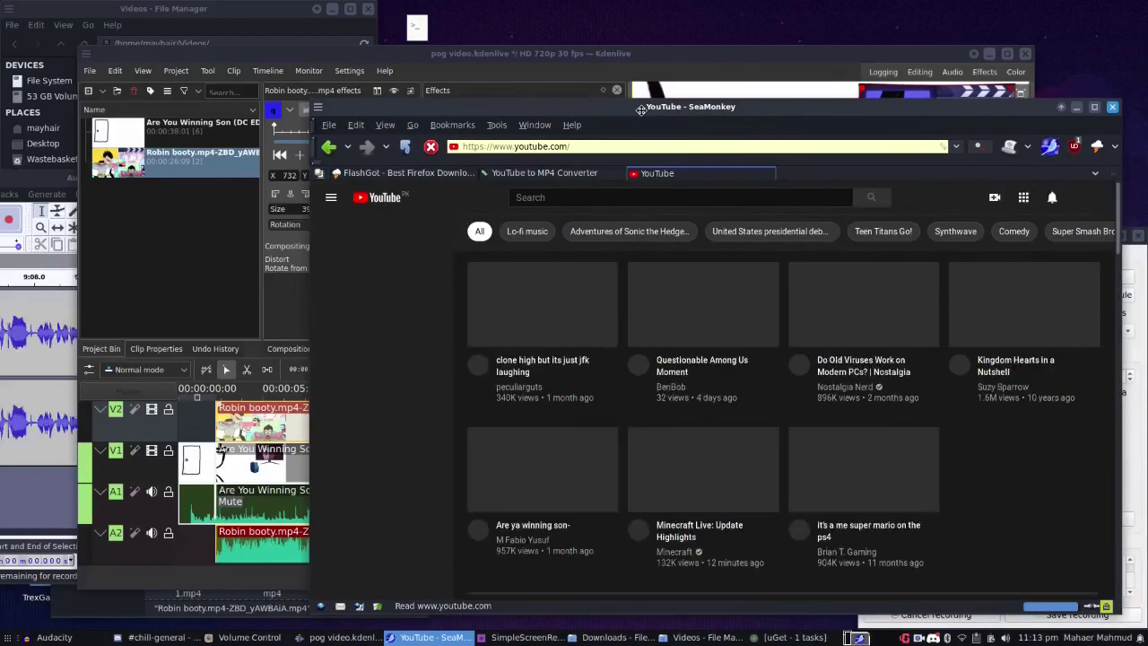
{"action": "mouse_move", "coordinate": [640, 110]}
{"action": "left_mouse_down"}
{"action": "mouse_move", "coordinate": [843, 255]}
{"action": "mouse_move", "coordinate": [872, 255]}
{"action": "mouse_move", "coordinate": [619, 87]}
{"action": "mouse_move", "coordinate": [628, 93]}
{"action": "left_mouse_up"}
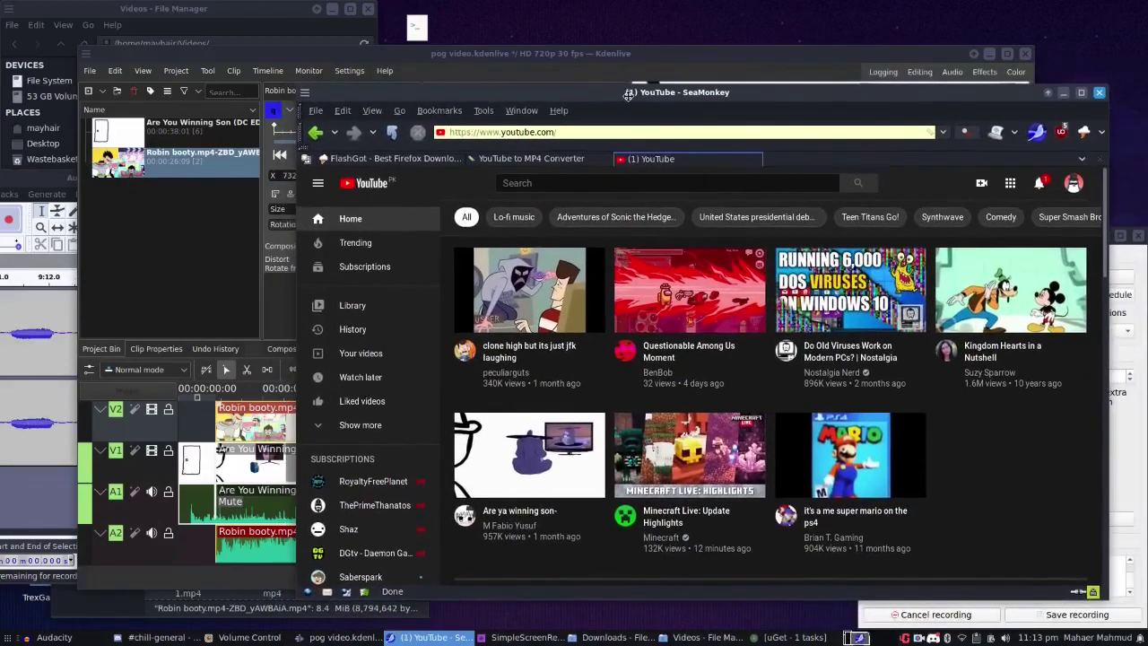
- Watch the YouTube video "Are ya winning son-" in full screen to its end, and leave full screen
{"action": "left_click", "coordinate": [551, 471]}
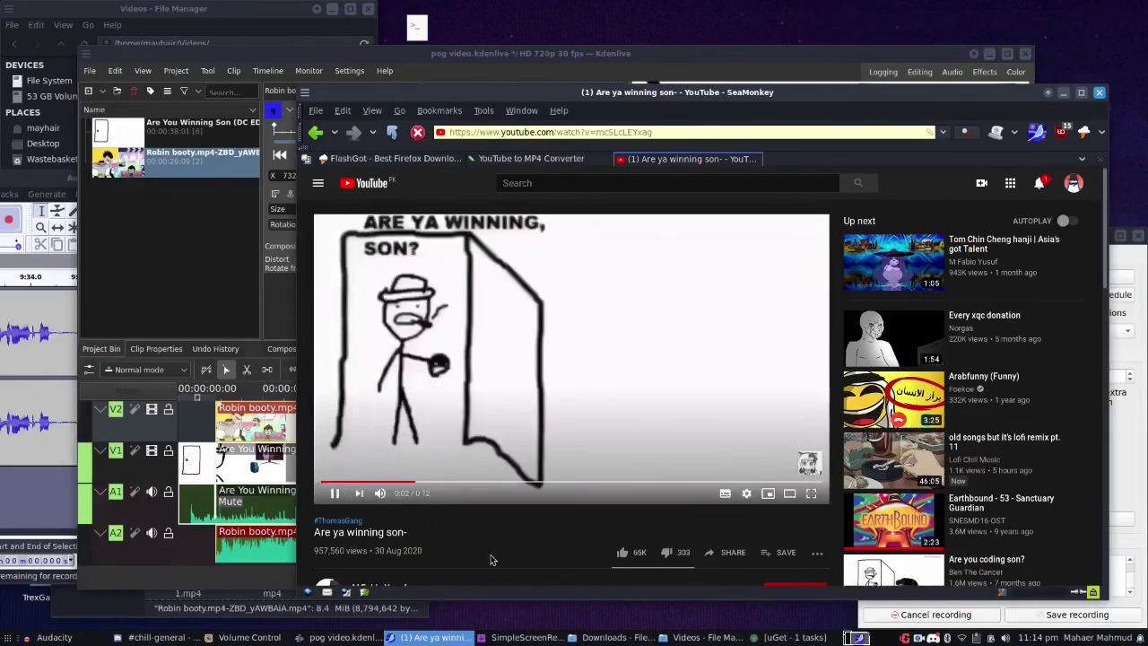
{"action": "left_click", "coordinate": [810, 494]}
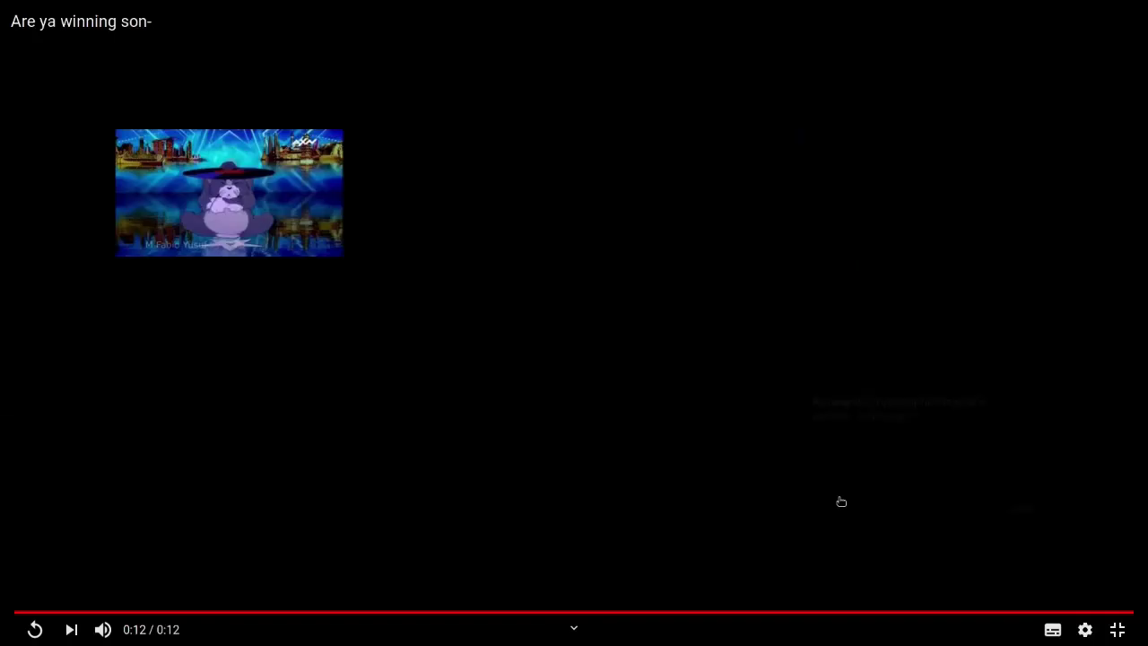
{"action": "key", "text": "Escape"}
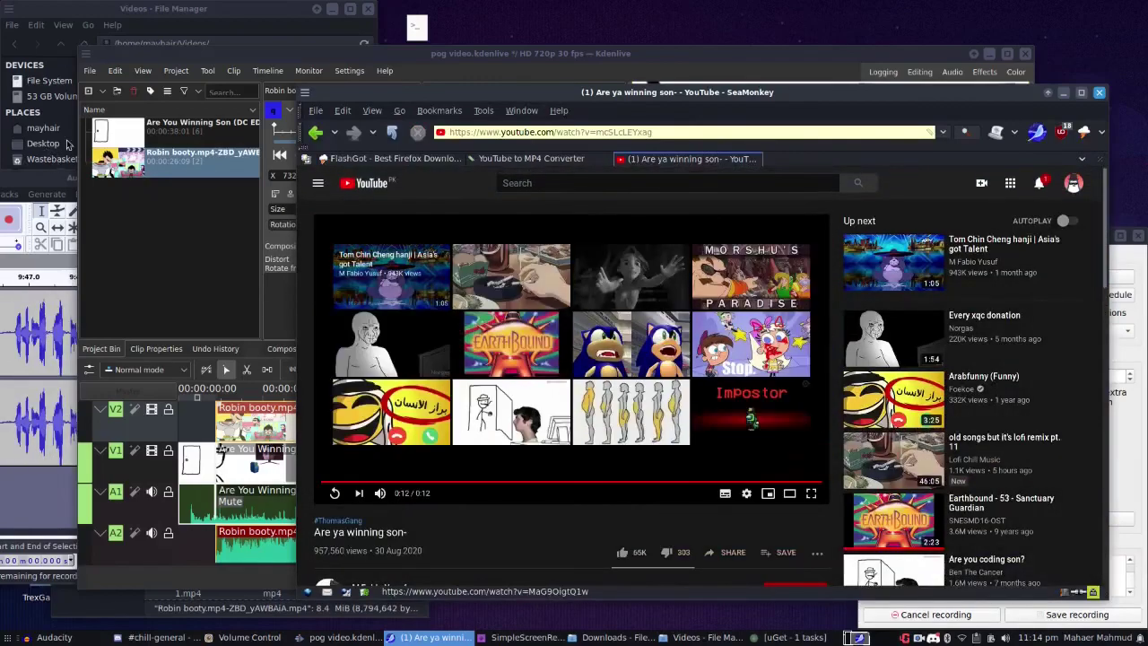
- Show the Videos folder in the file manager, and close Kdenlive along with its Rendering dialog
{"action": "left_click", "coordinate": [67, 143]}
{"action": "left_click", "coordinate": [61, 235]}
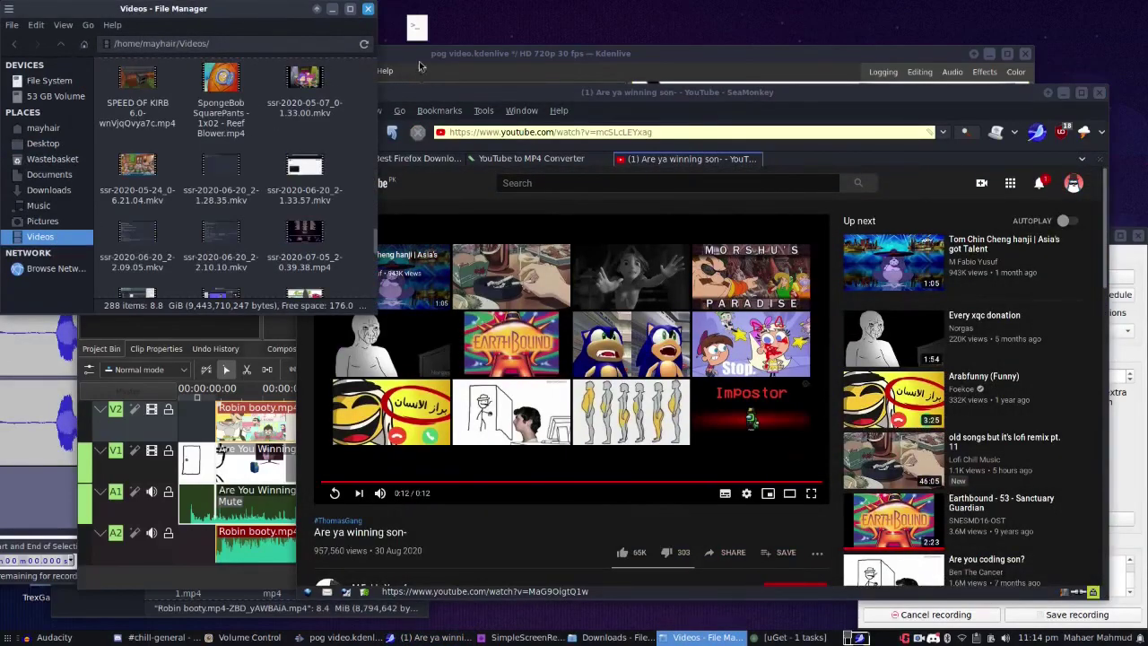
{"action": "left_click", "coordinate": [411, 68]}
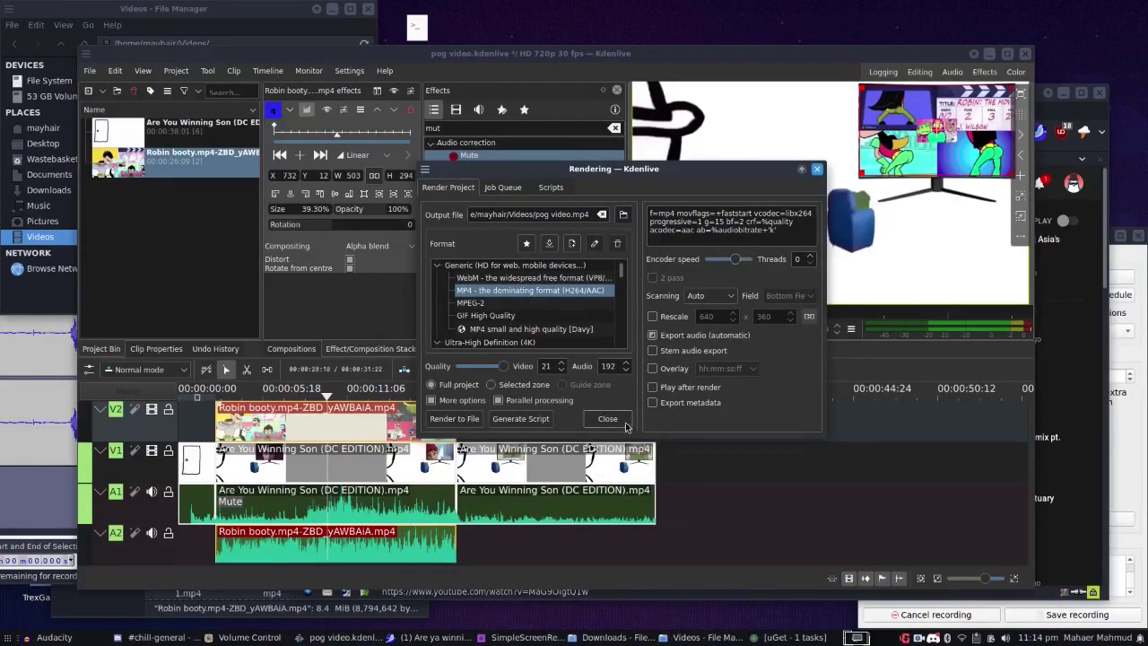
{"action": "left_click", "coordinate": [607, 419]}
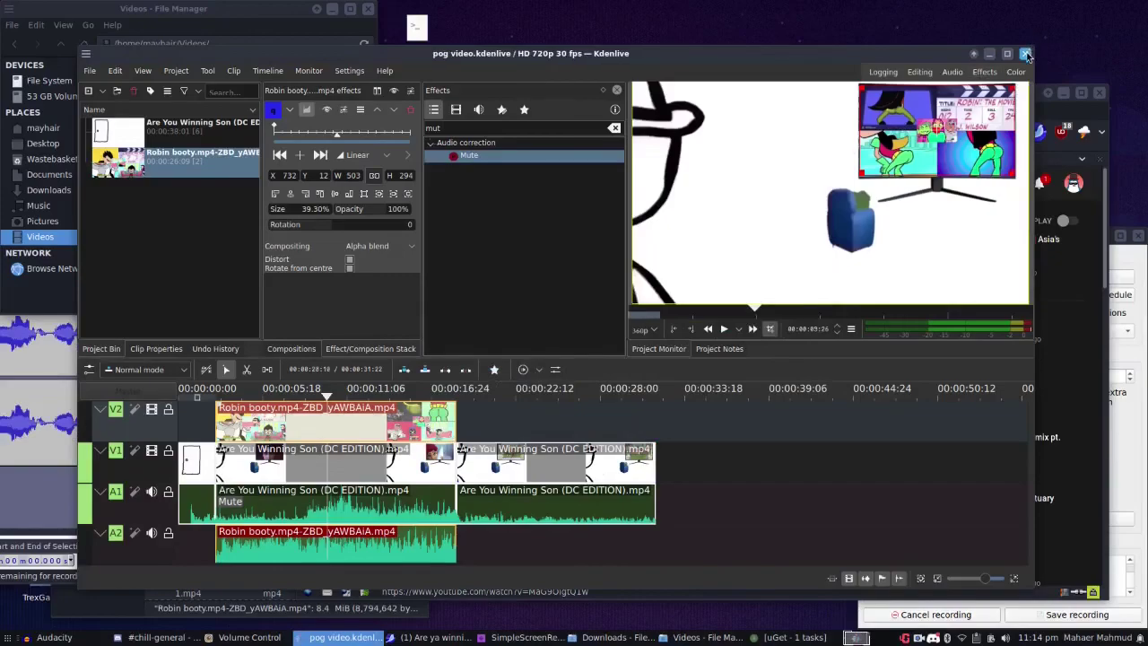
{"action": "left_click", "coordinate": [1026, 55]}
- Find pog video.mp4 in the Videos folder and play it in full screen to review the rendered video
{"action": "left_click", "coordinate": [222, 229]}
{"action": "type", "text": "pog"}
{"action": "left_click", "coordinate": [304, 258]}
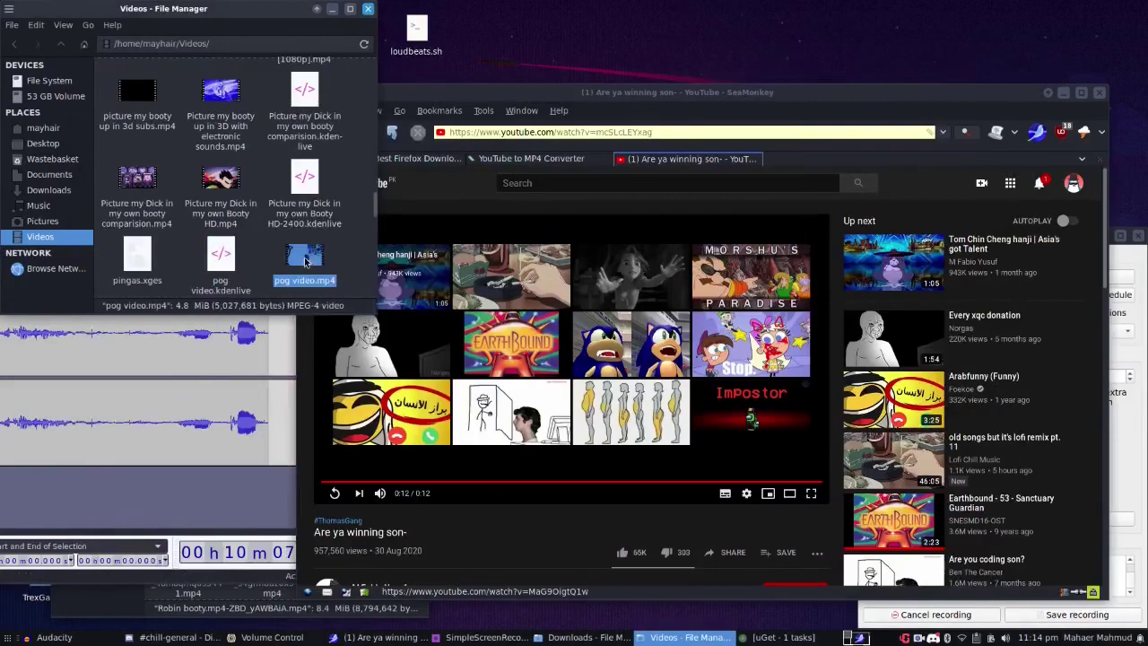
{"action": "double_click", "coordinate": [307, 261]}
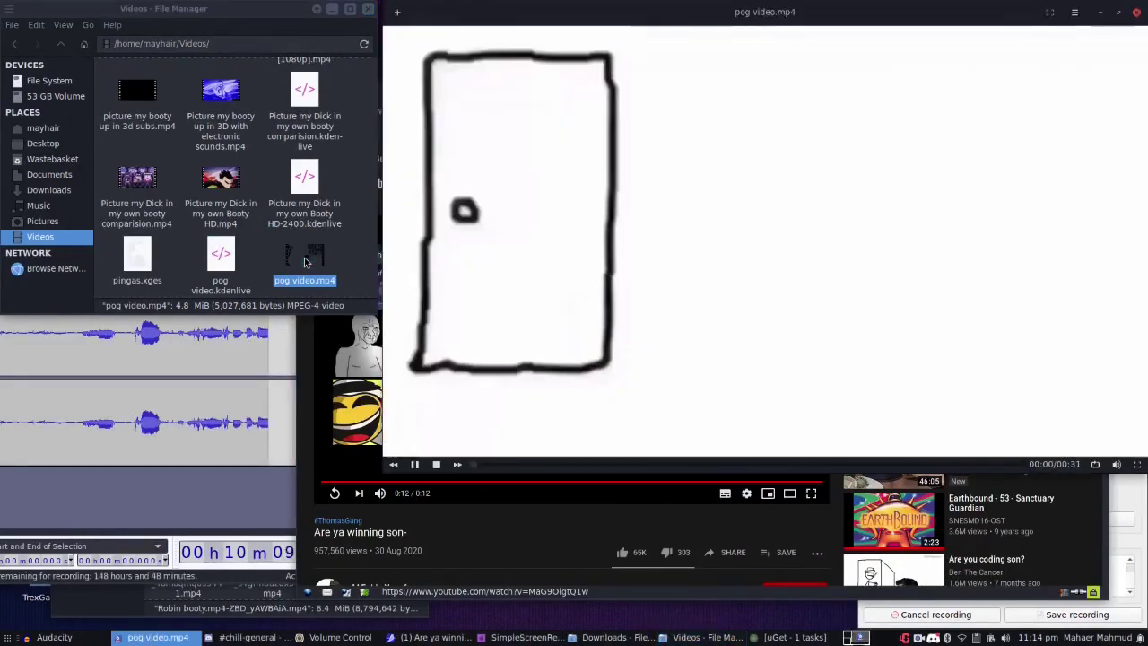
{"action": "double_click", "coordinate": [507, 277]}
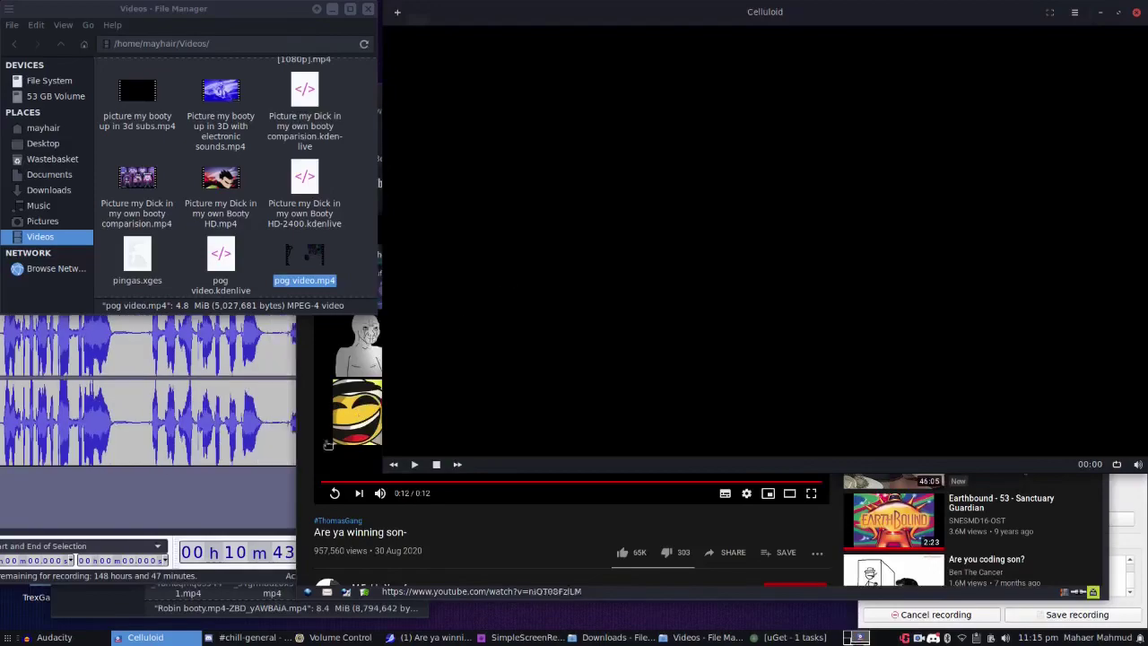
- Switch to Audacity and move its window fully onto the screen to reach the recording controls
{"action": "left_click", "coordinate": [234, 505]}
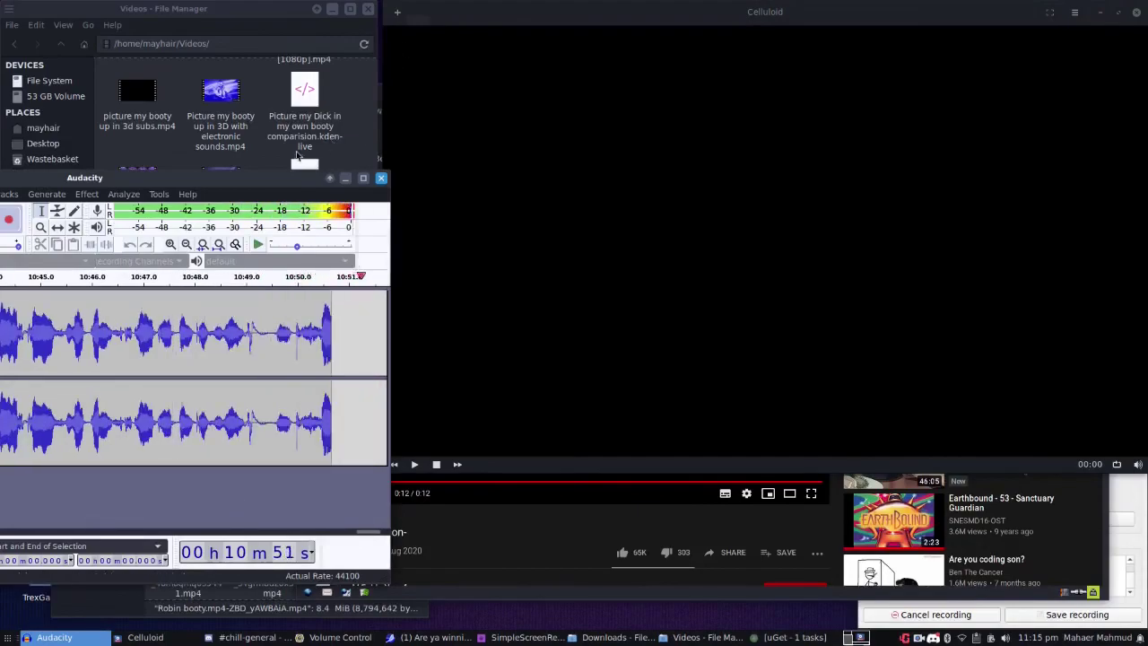
{"action": "left_click_drag", "start_coordinate": [283, 182], "coordinate": [550, 181]}
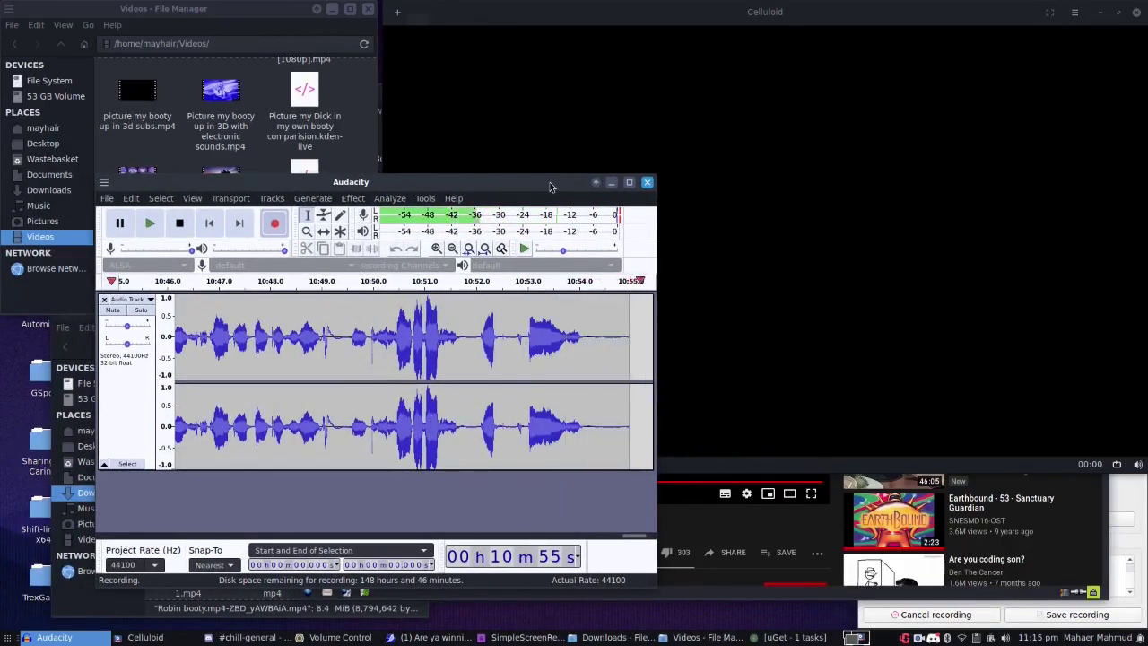